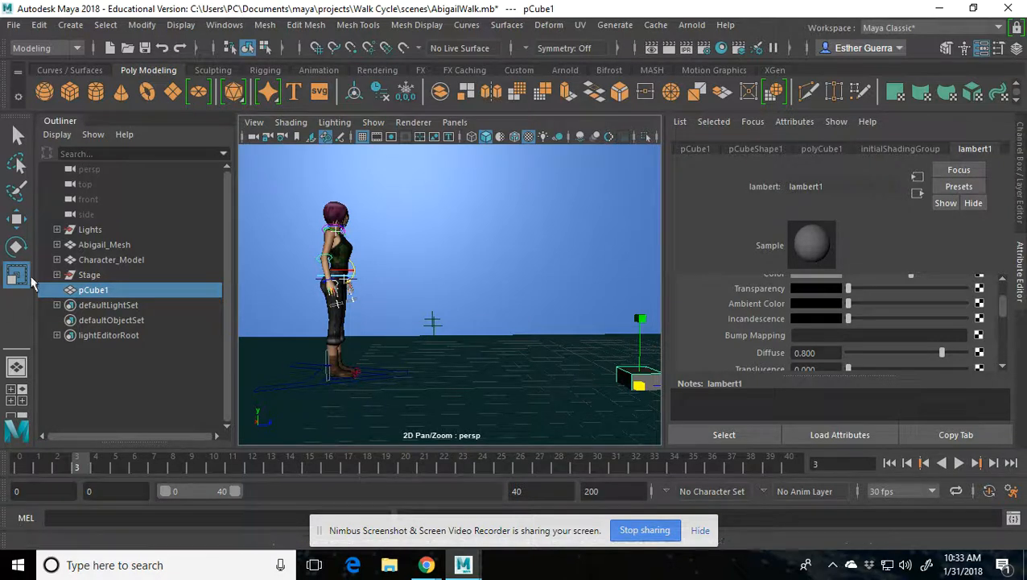
Step: Move the cube along the floor to just behind the character's feet, at about Z -0.453
click(72, 19)
mouse_move(115, 80)
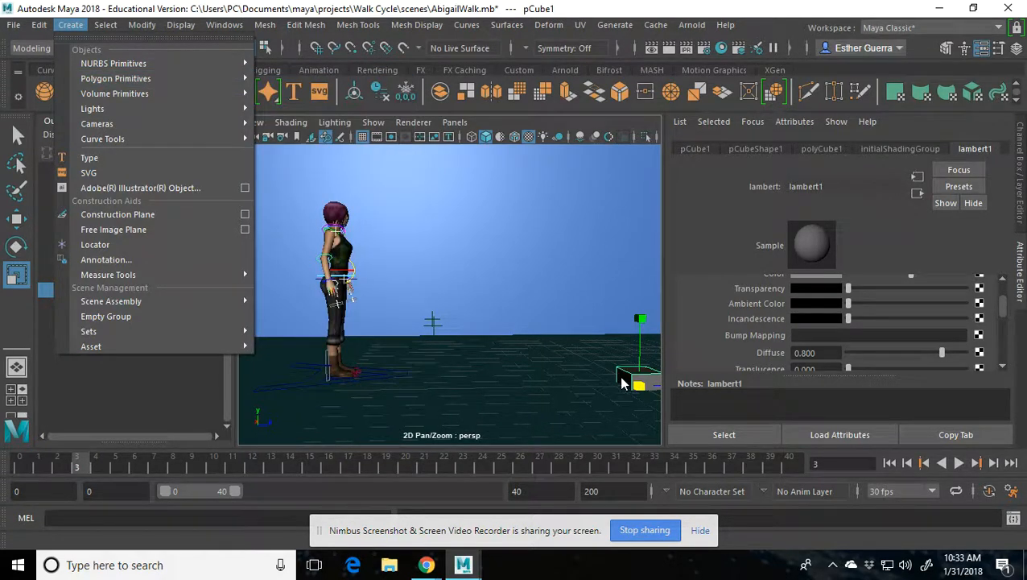
click(621, 383)
key(w)
drag(630, 381, 291, 370)
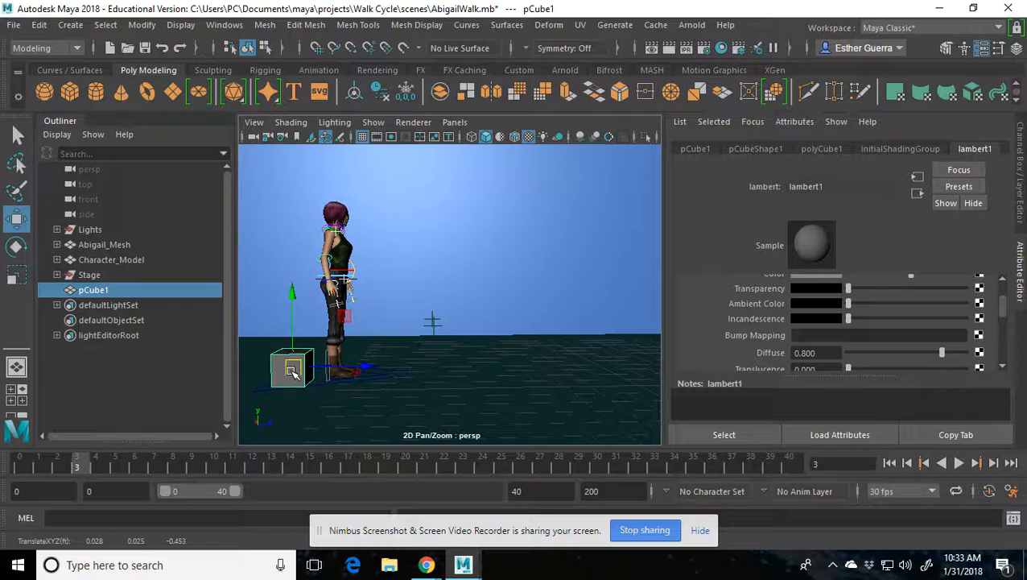
Step: Flatten the cube vertically into a thin slab with a Y scale of about 0.01
key(r)
click(293, 299)
drag(294, 301, 299, 357)
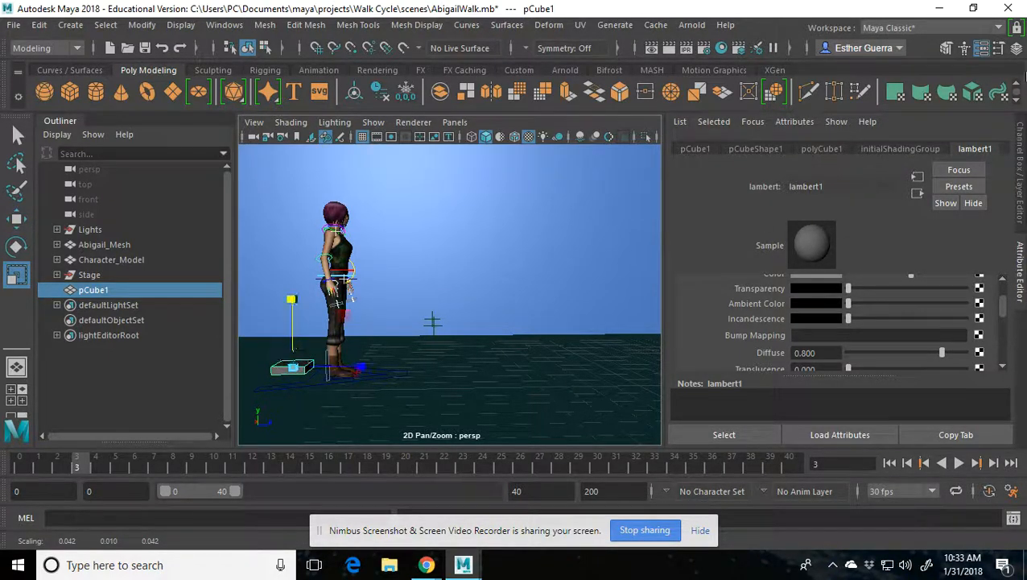
Step: Set the slab's X and Z scale both to 0.5
click(1016, 49)
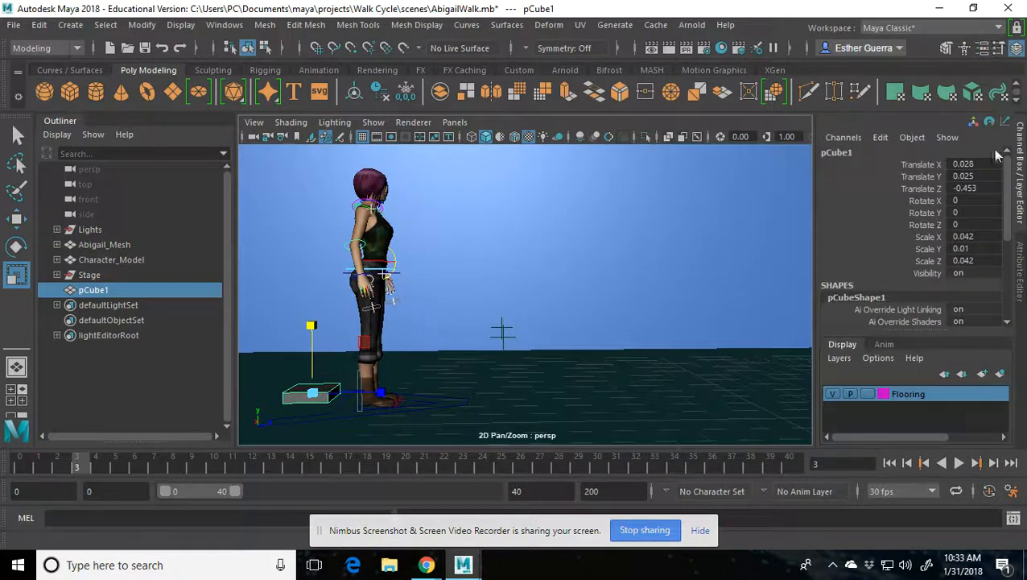
double_click(971, 236)
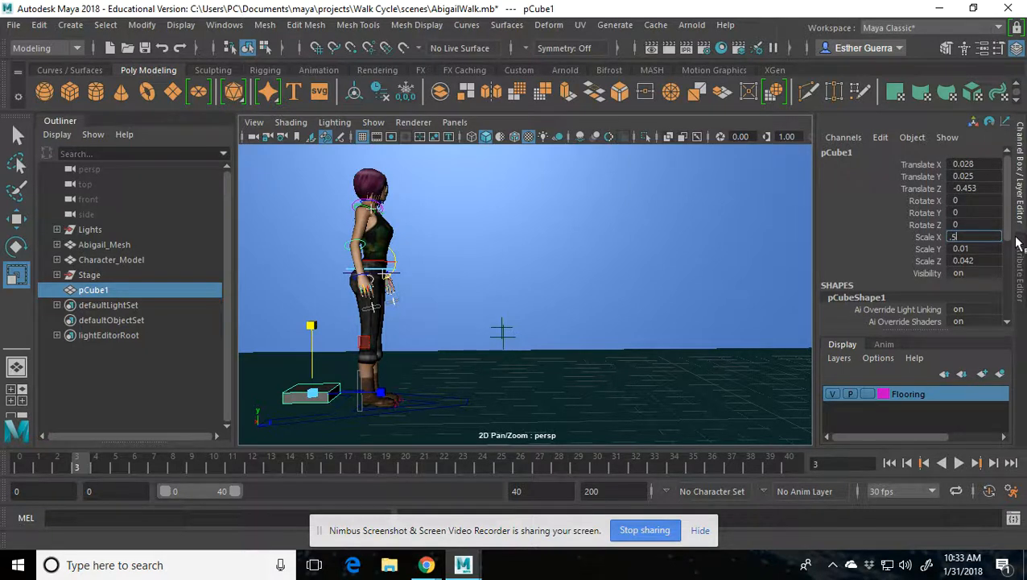
text(.5)
key(Return)
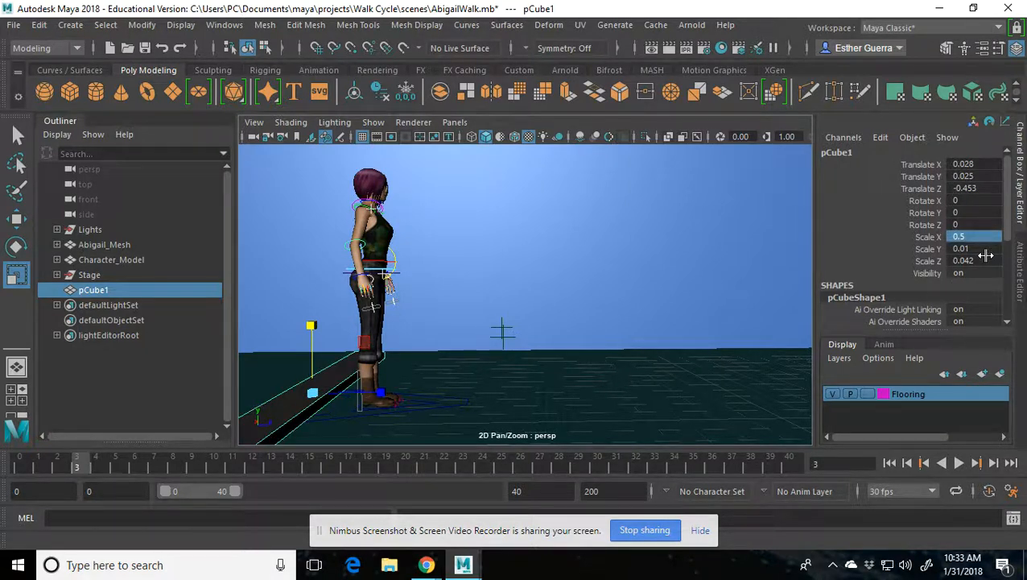
double_click(986, 257)
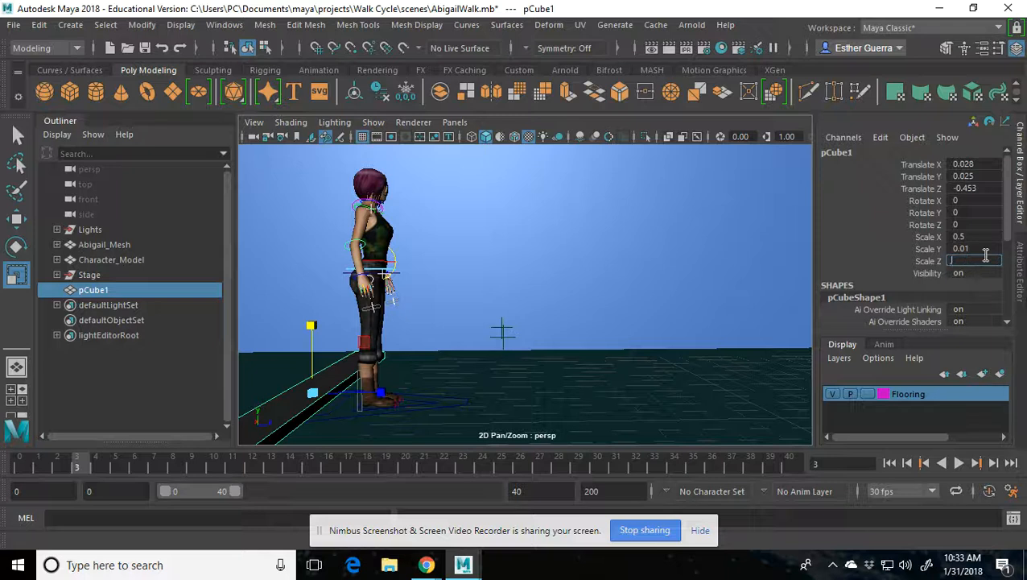
text(.5)
key(Return)
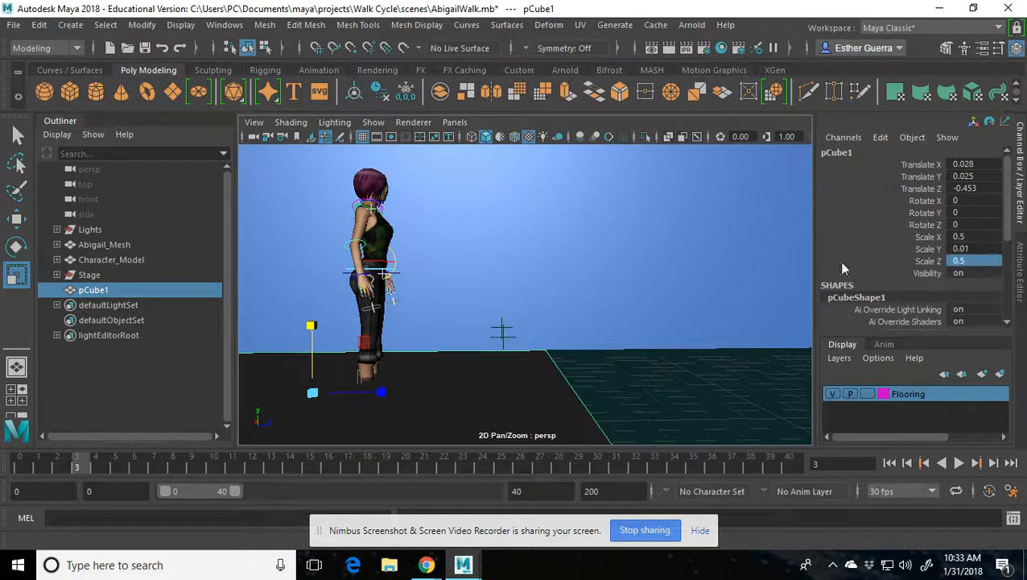
Step: Thicken the slab to a Y scale of about 0.021 and move its pivot down to floor level
scroll(602, 300, down, 4)
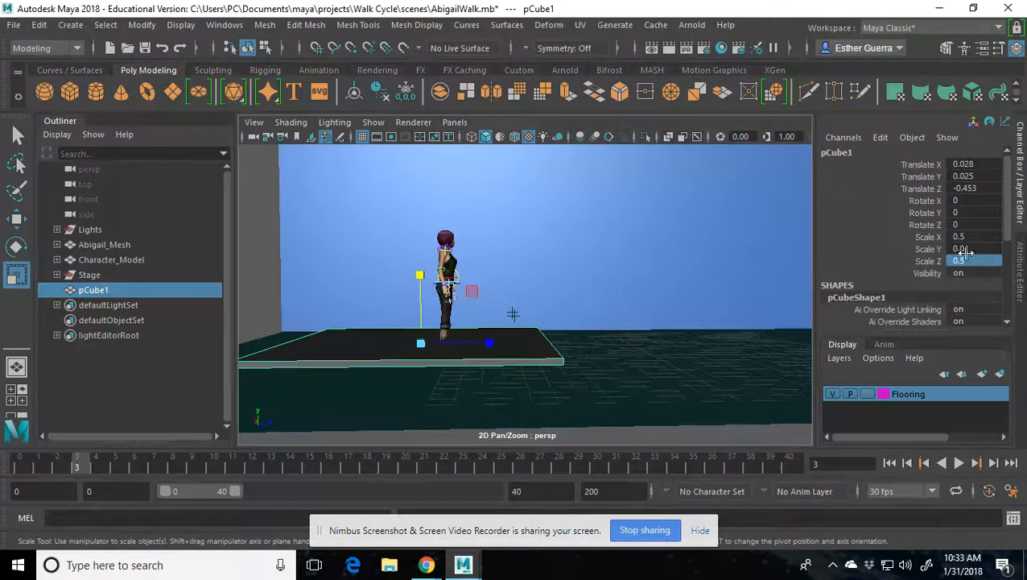
drag(419, 275, 432, 203)
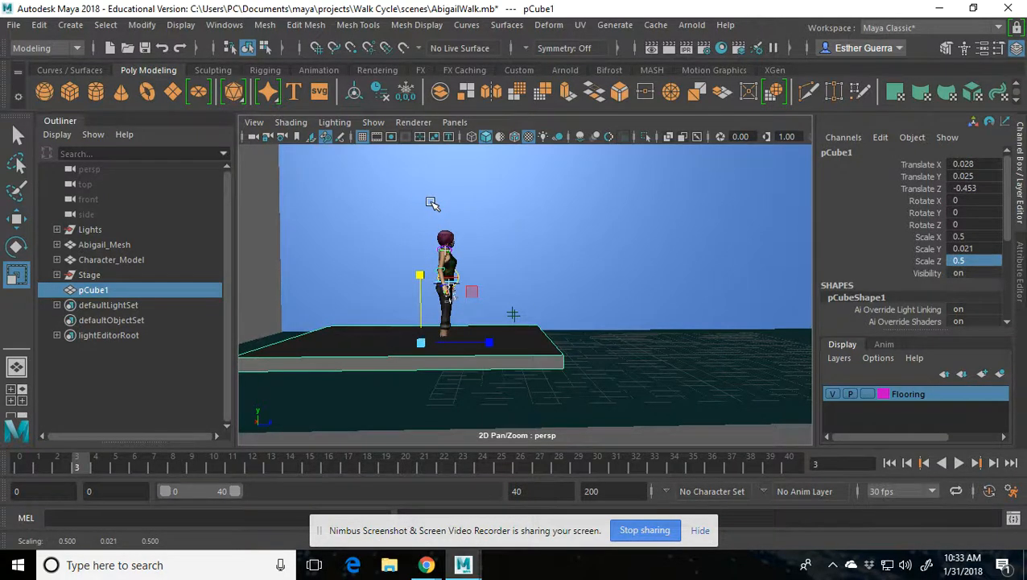
key(d)
key(v)
drag(421, 264, 424, 457)
alt+drag(479, 378, 492, 360)
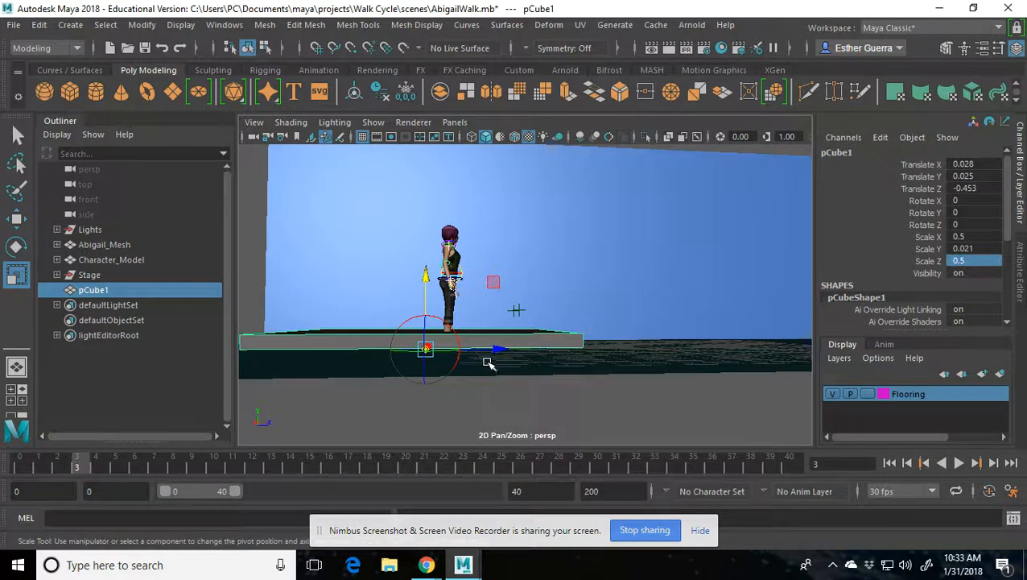
key(Insert)
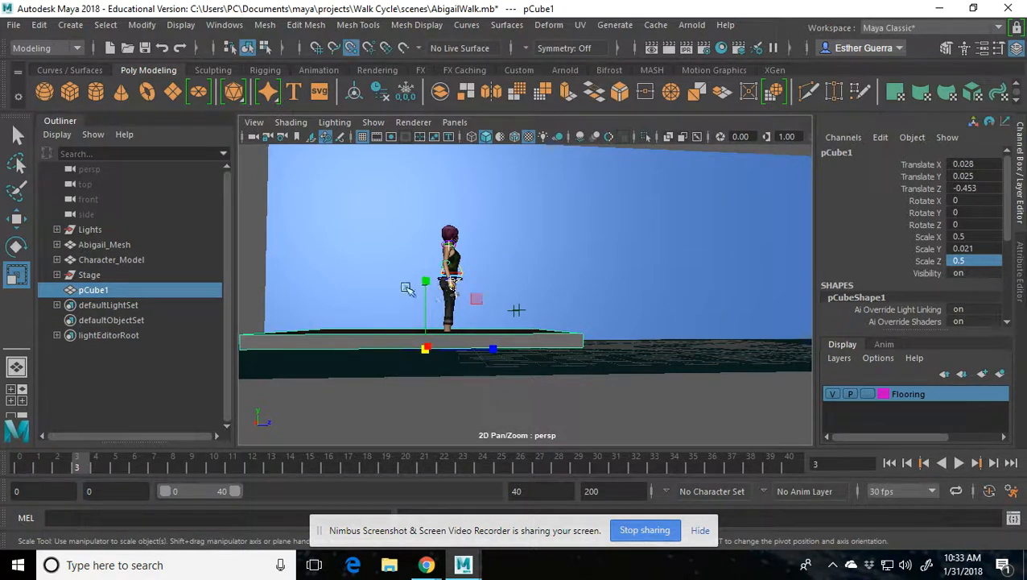
Step: Try to lower the slab onto the floor with point snapping
key(w)
key(v)
drag(426, 276, 429, 351)
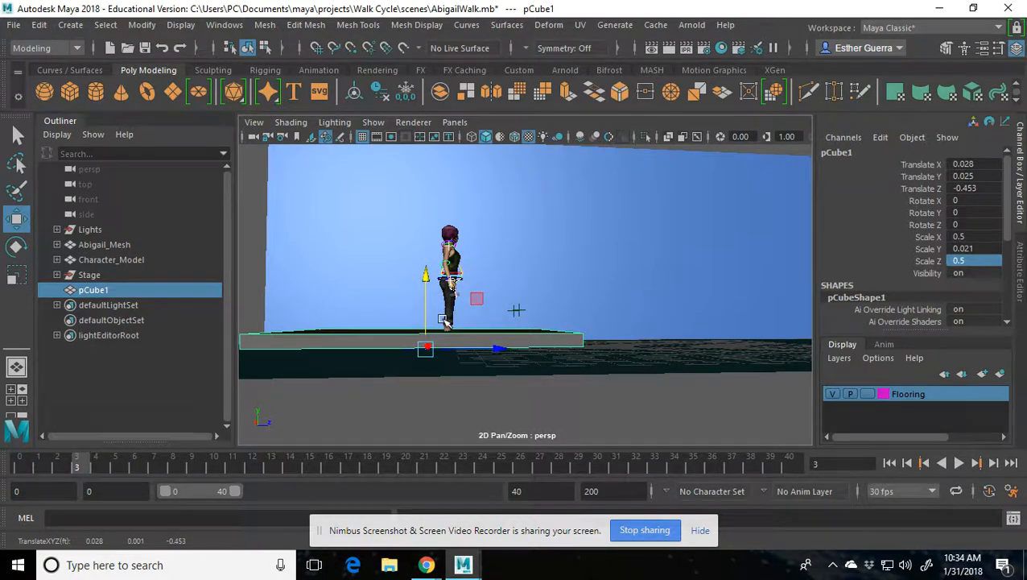
click(453, 304)
click(458, 338)
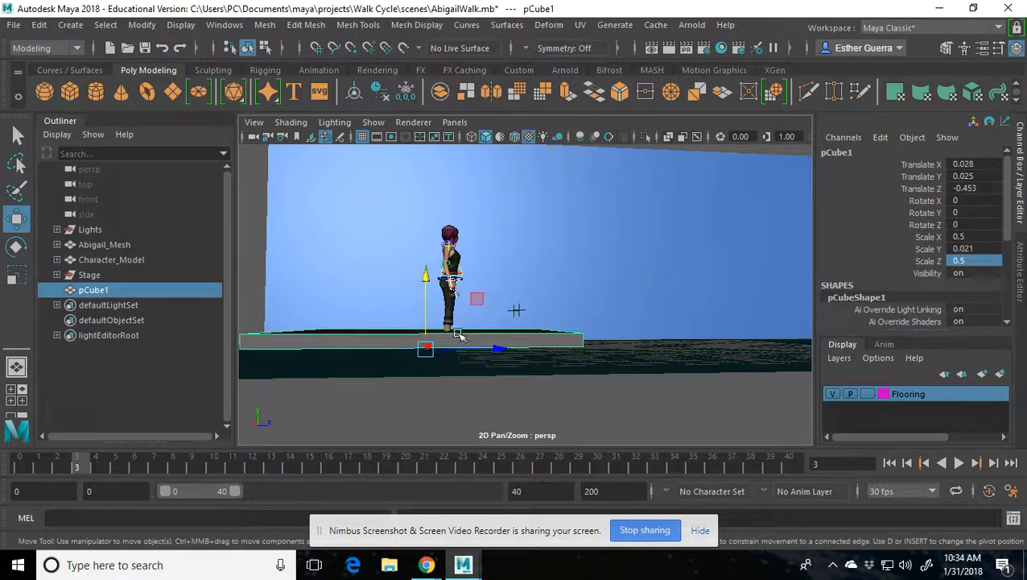
Step: Raise the slab's Y scale to about 0.059 and snap its pivot to the block's underside
key(r)
drag(427, 282, 449, 157)
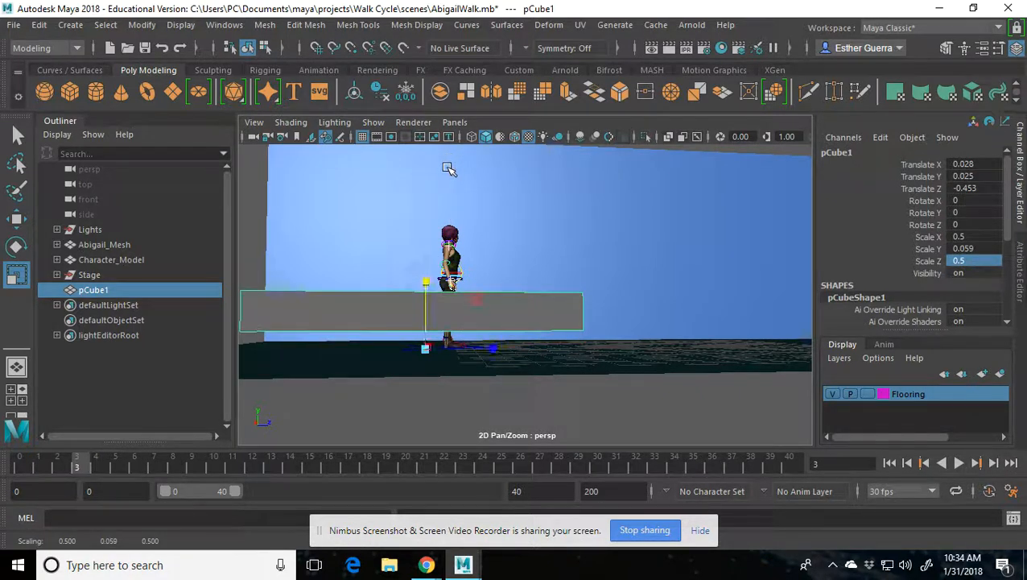
key(d)
key(v)
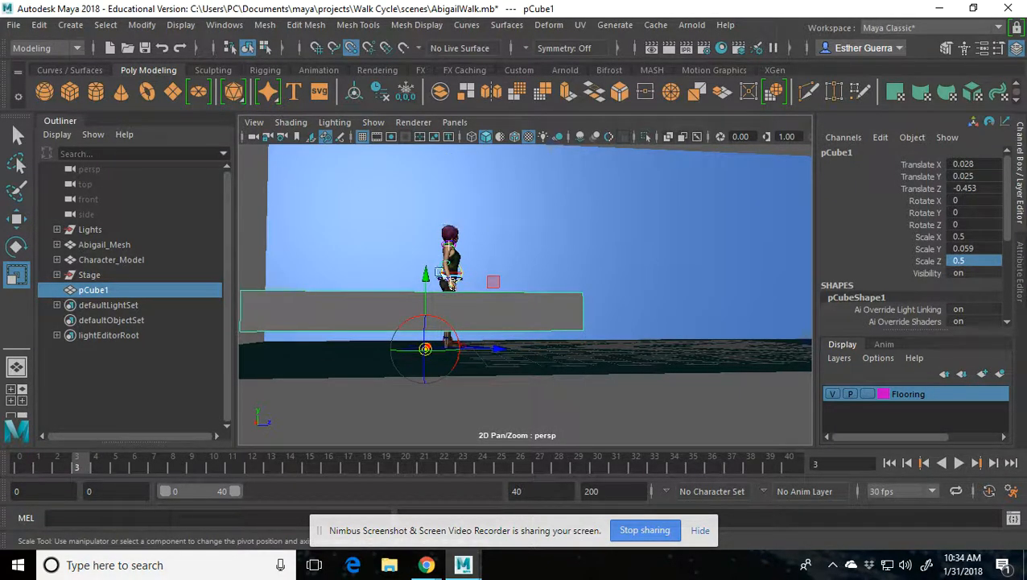
drag(426, 275, 435, 336)
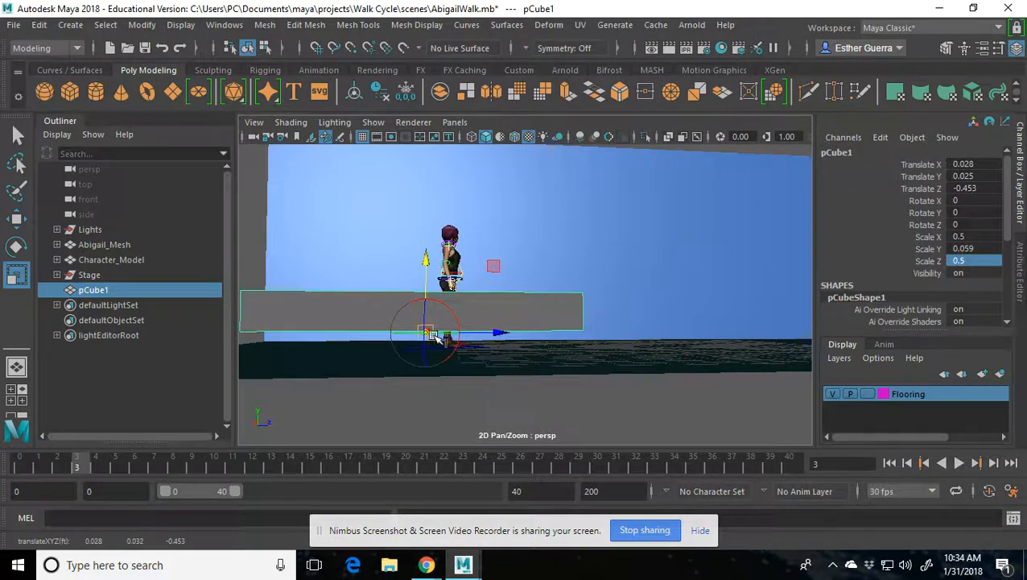
Step: Lower the block vertically until its base rests on the floor, at about Translate Y -0.006
key(w)
click(432, 312)
mouse_move(432, 310)
mouse_down()
mouse_move(430, 282)
mouse_move(428, 303)
mouse_up()
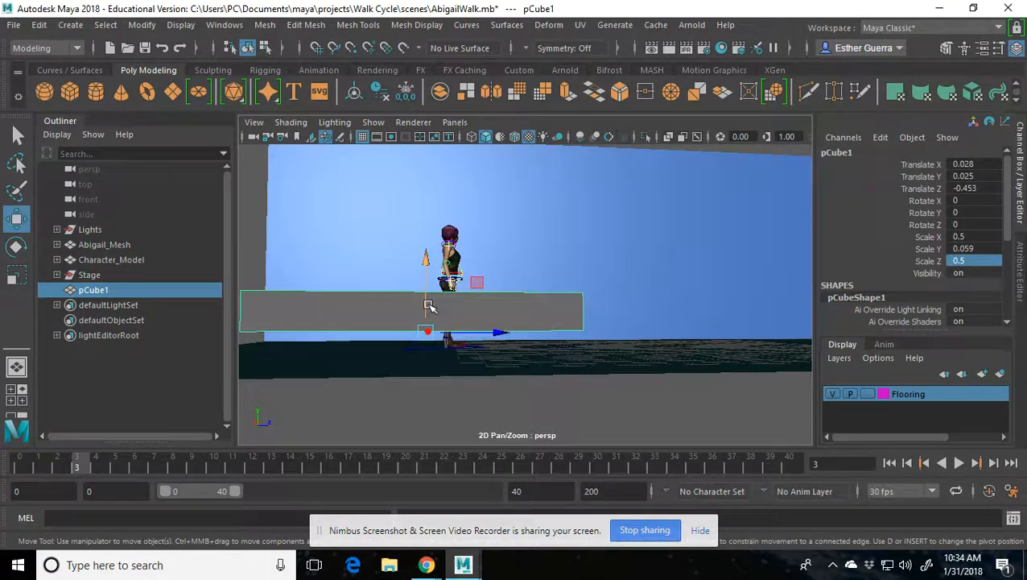
alt+drag(427, 256, 433, 383)
key(v)
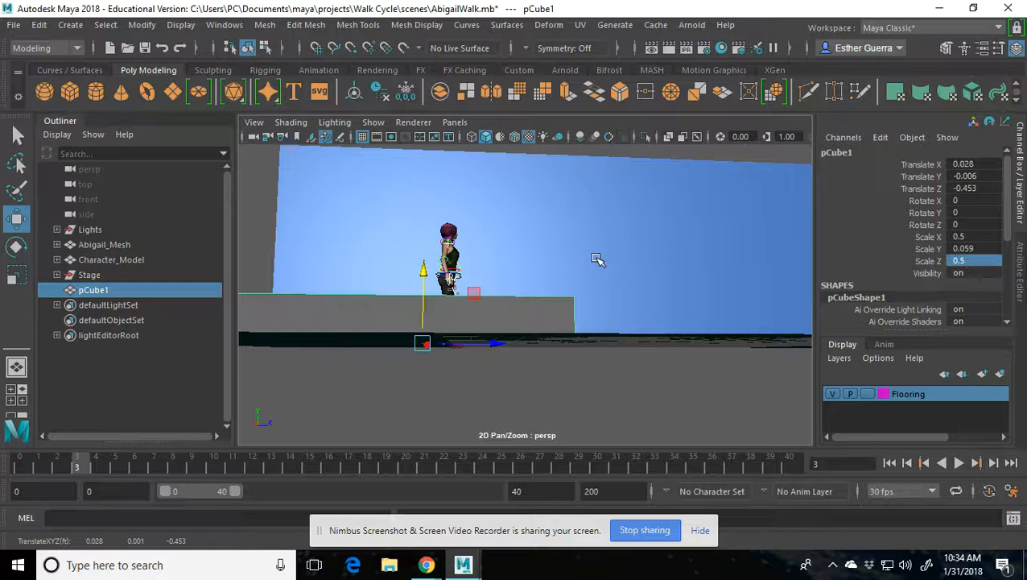
alt+drag(594, 262, 591, 270)
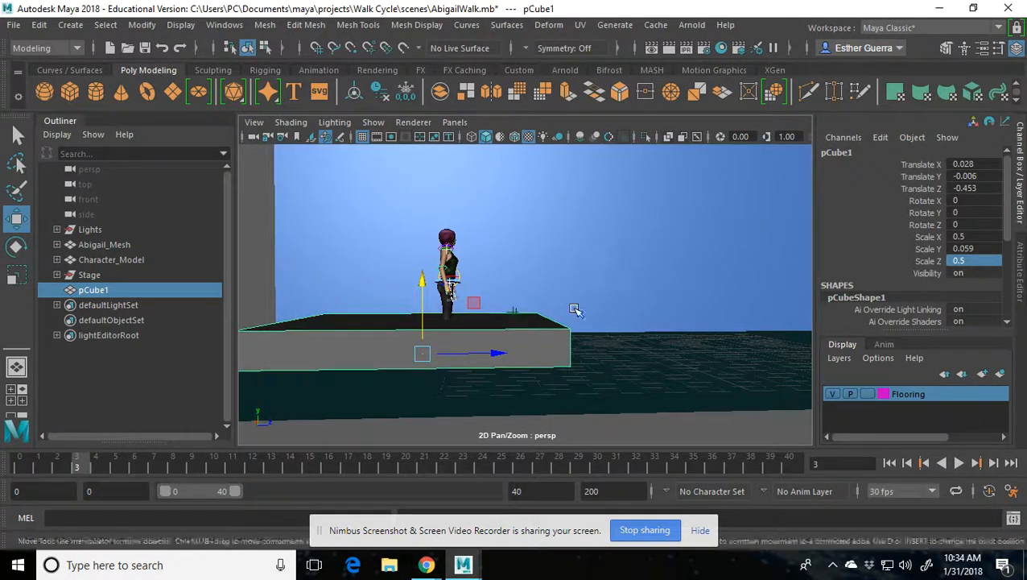
Step: Rename the block from pCube1 to Building
double_click(120, 291)
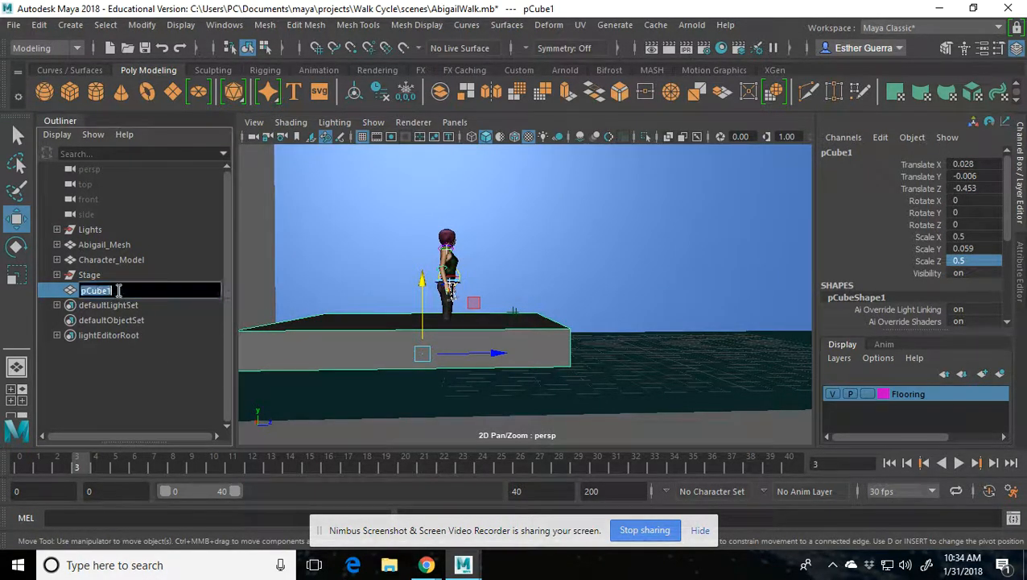
text(Building)
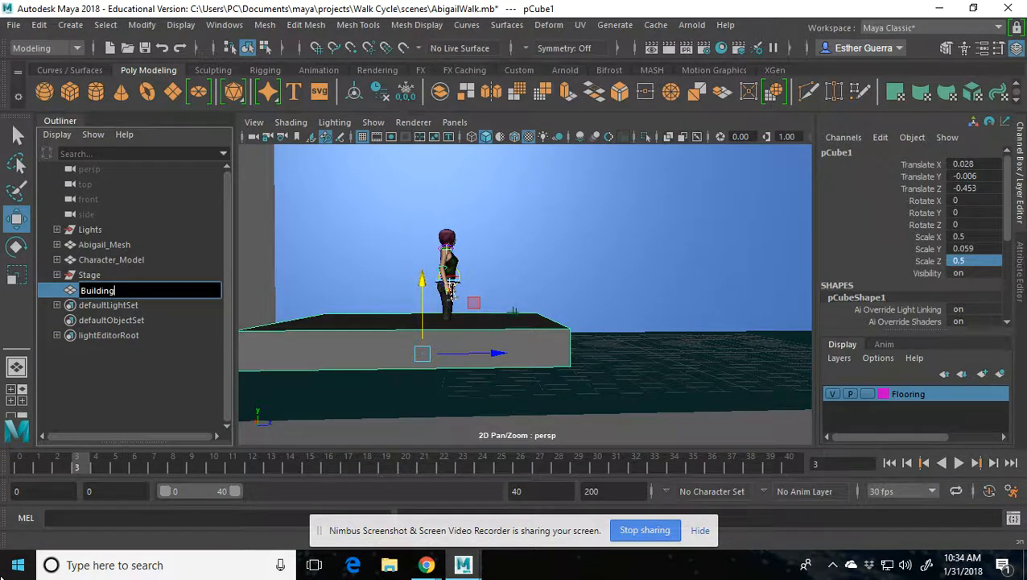
key(Return)
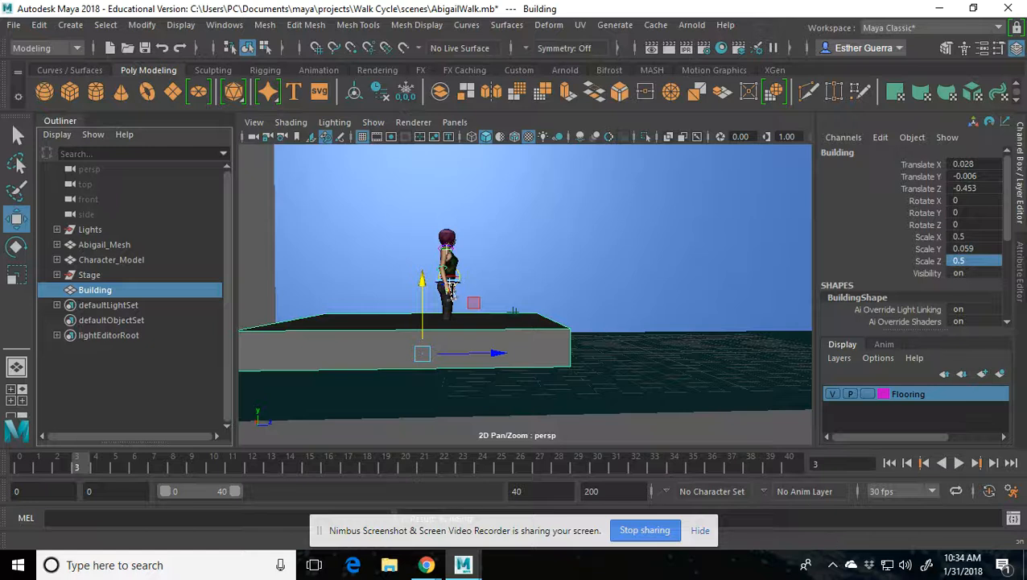
Step: Duplicate Building and move the copy forward along Z to about 0.31, leaving a gap between the blocks
key(ctrl+d)
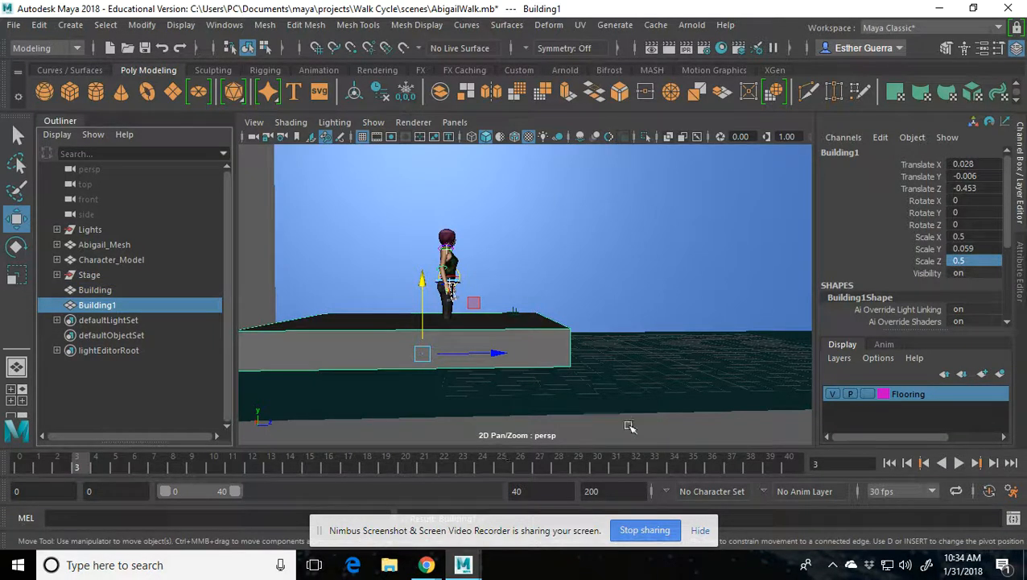
drag(503, 352, 871, 391)
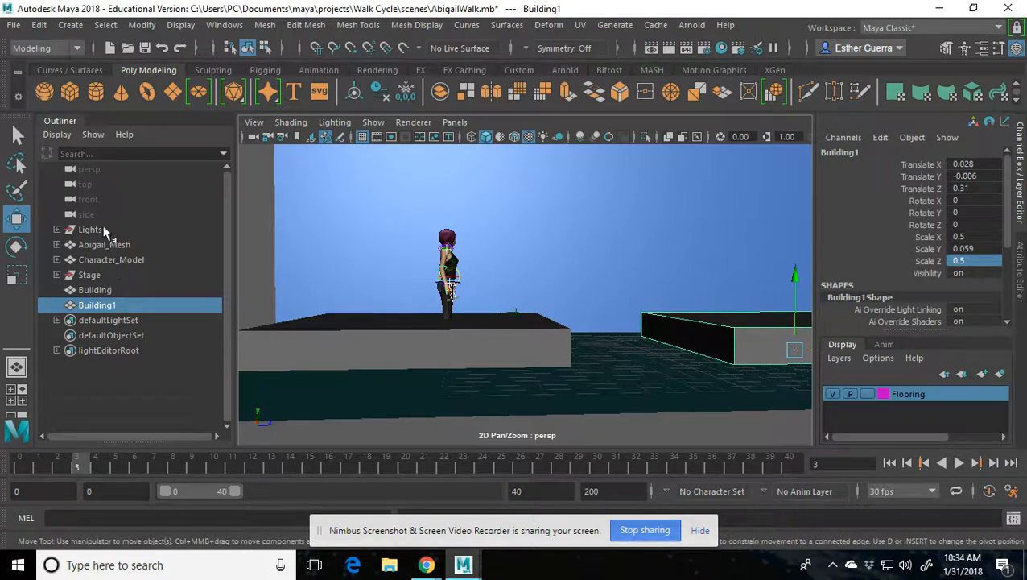
Step: Hide both Building and Building1
click(95, 244)
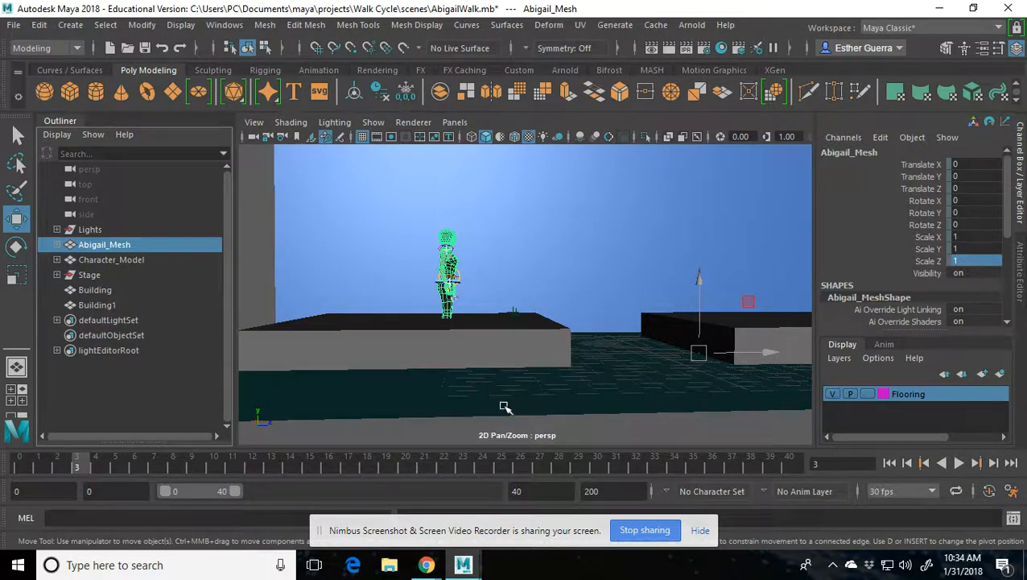
click(95, 291)
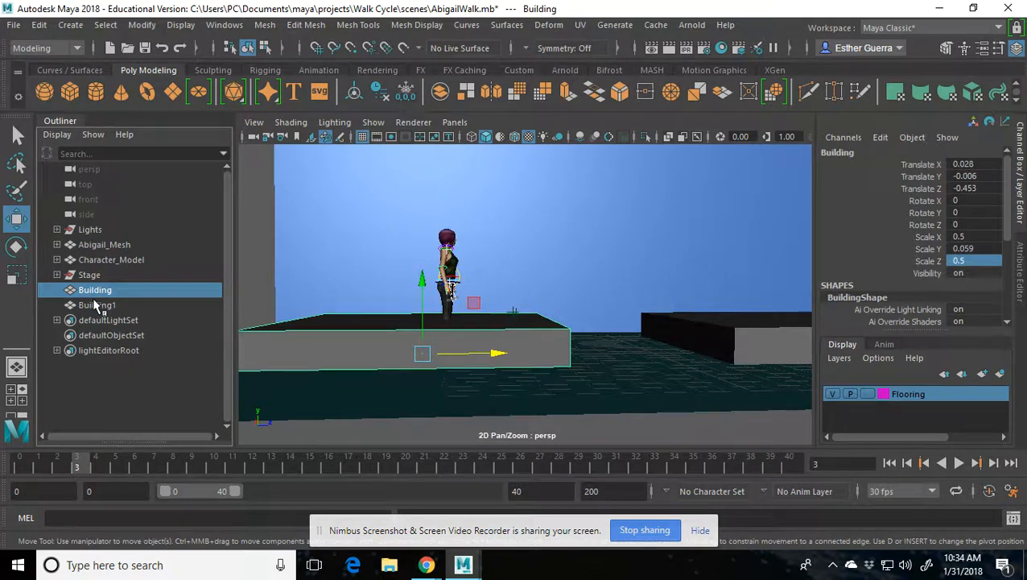
ctrl+click(95, 305)
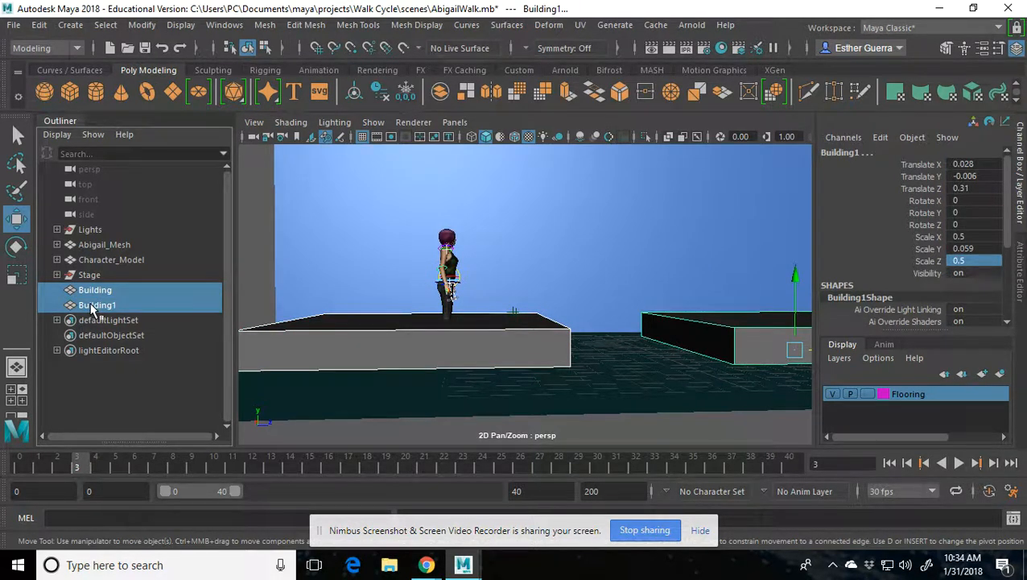
key(ctrl+h)
Step: Select the Character_Model control outline on the floor around the character's feet
scroll(451, 360, up, 5)
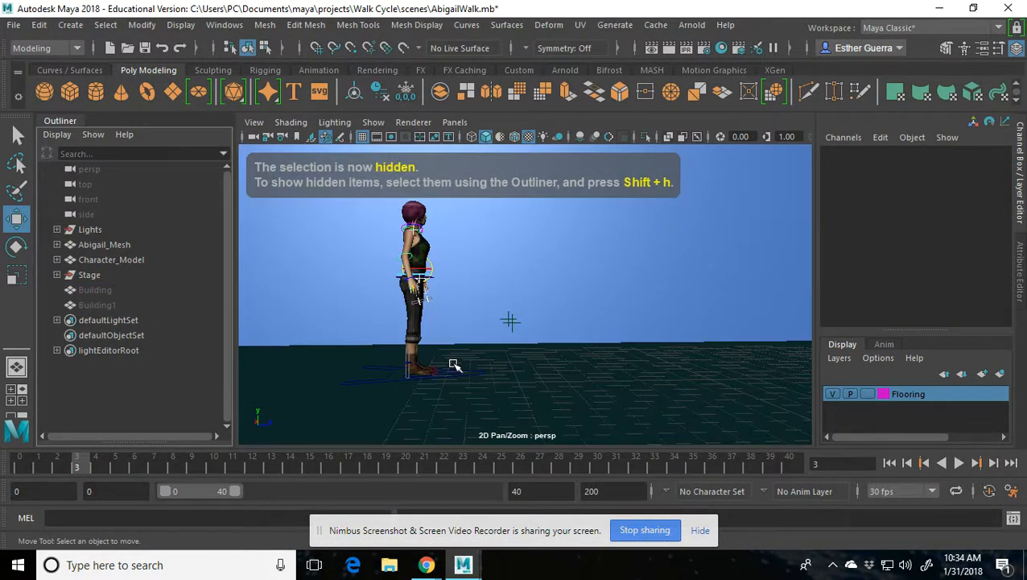
alt+drag(452, 364, 510, 251)
click(495, 282)
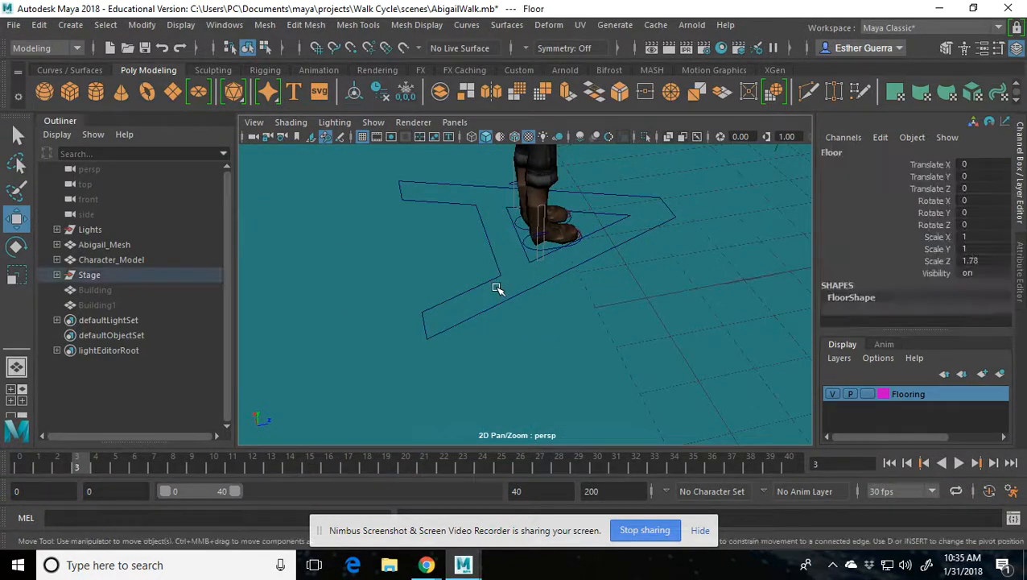
click(494, 281)
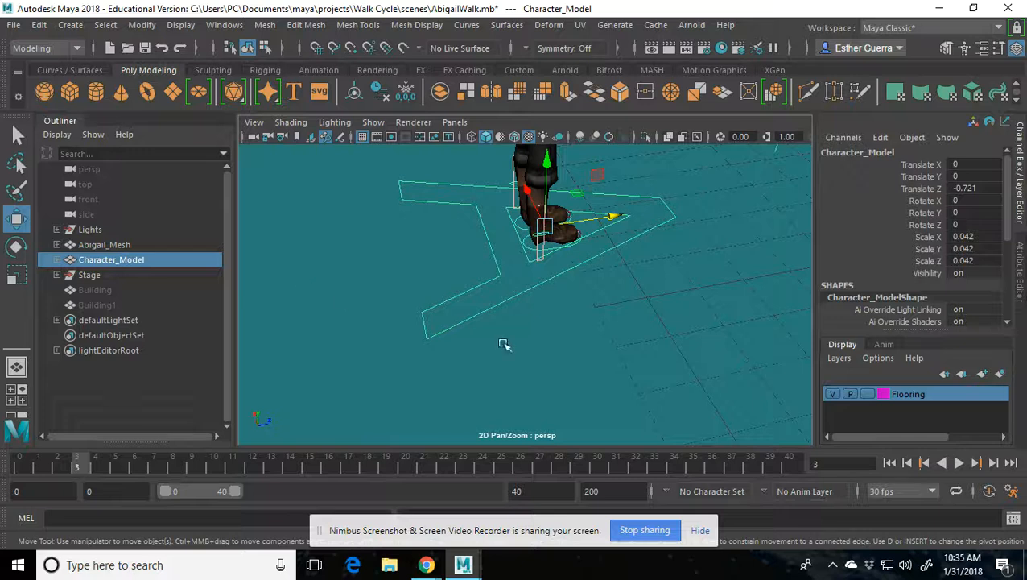
alt+drag(630, 354, 585, 408)
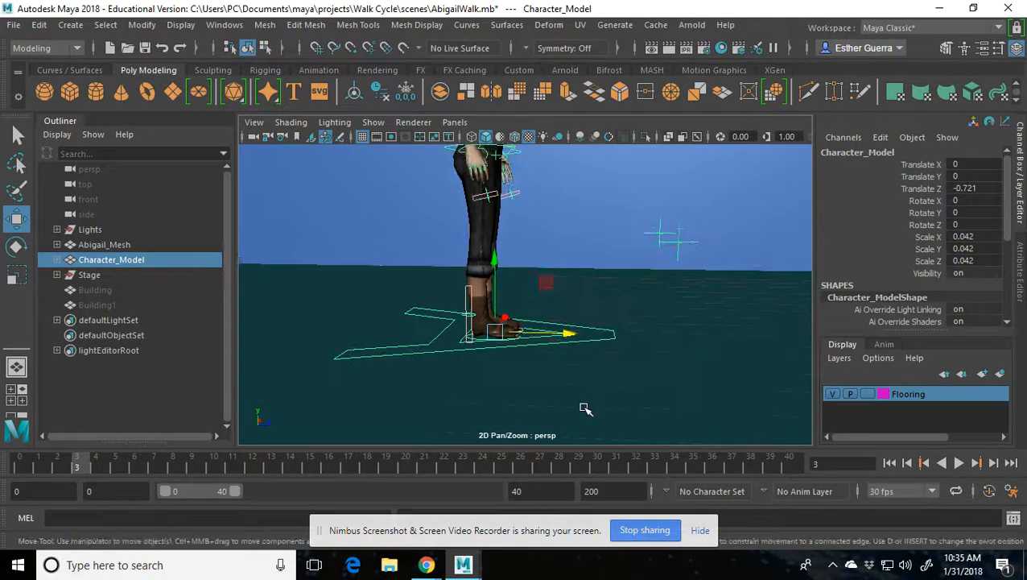
Step: Show the hidden Building and Building1 blocks again
shift+click(86, 304)
click(87, 291)
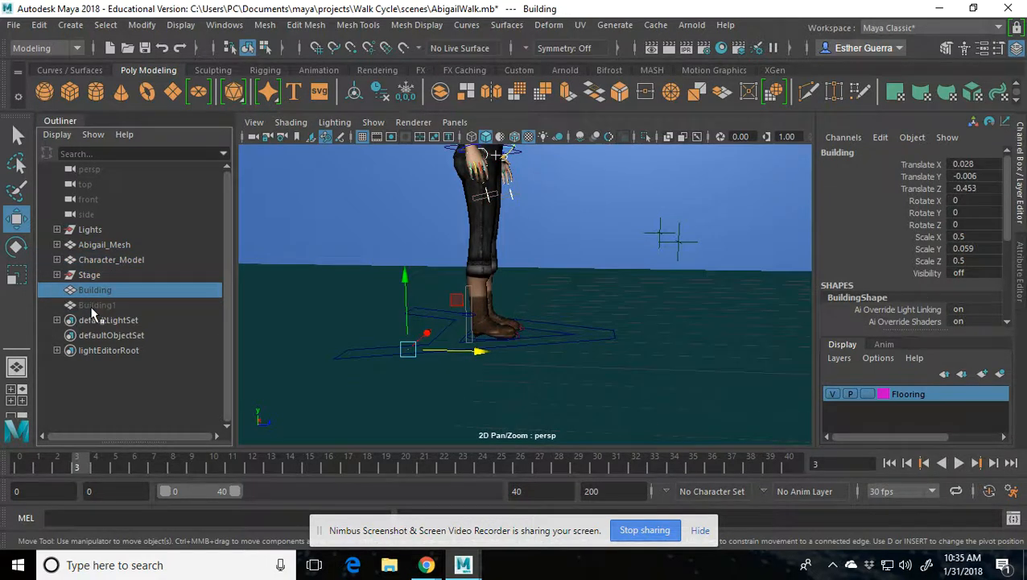
shift+click(92, 305)
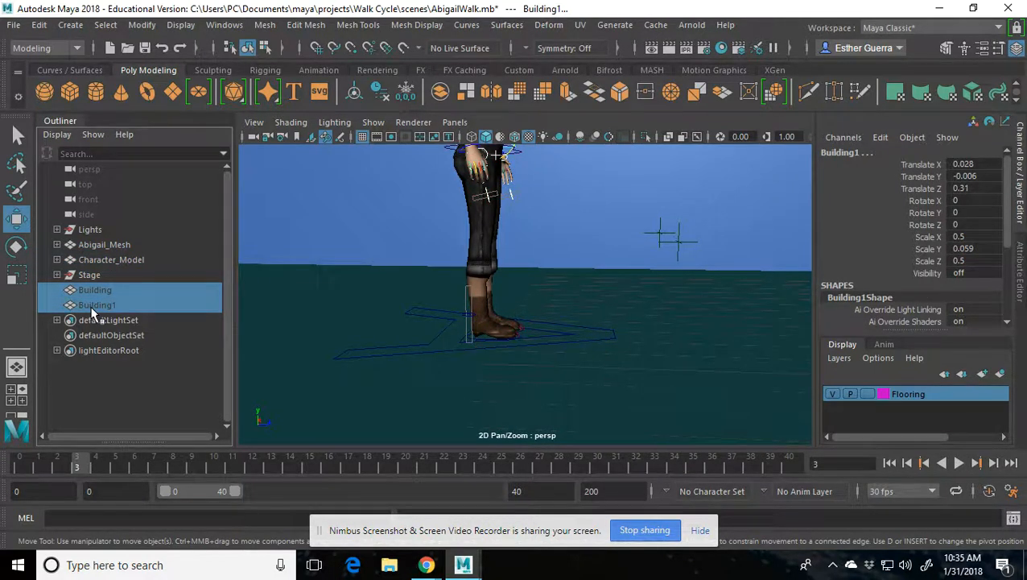
key(shift+h)
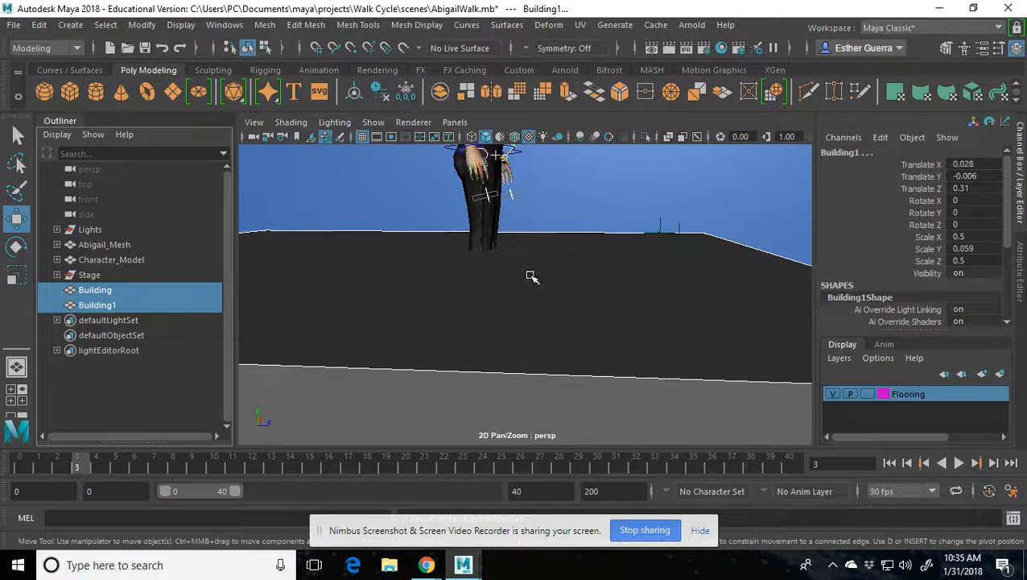
Step: Raise Character_Model to about 0.067 in Y and move it forward to about -0.57 in Z, onto the first block
click(145, 261)
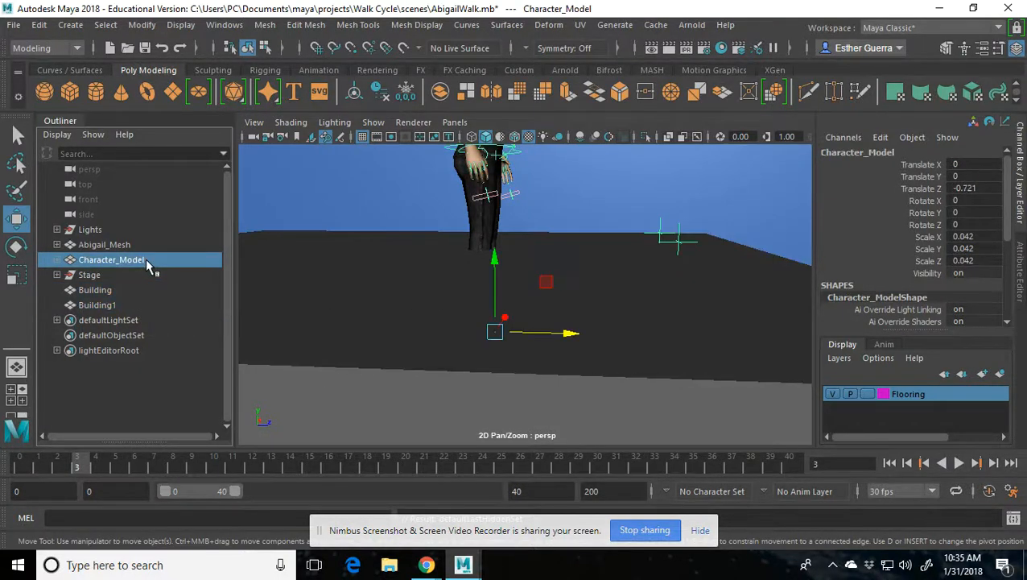
drag(500, 257, 533, 174)
drag(545, 250, 763, 268)
scroll(730, 262, down, 5)
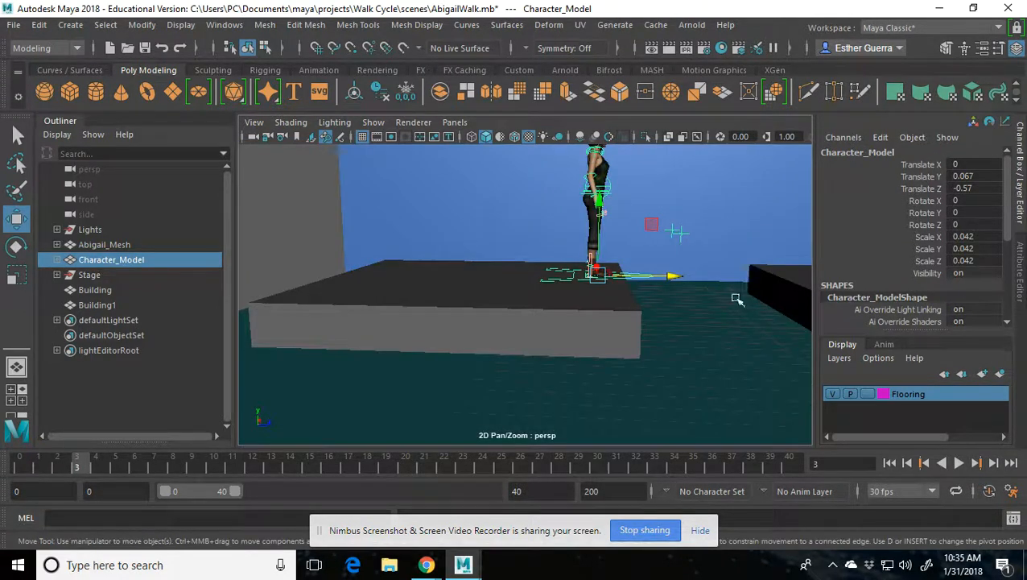
Step: Shift Character_Model sideways to about -0.065 in X and forward to about -0.544 in Z, near the block's edge facing the gap
alt+middle_drag(673, 256, 673, 256)
alt+drag(674, 256, 474, 319)
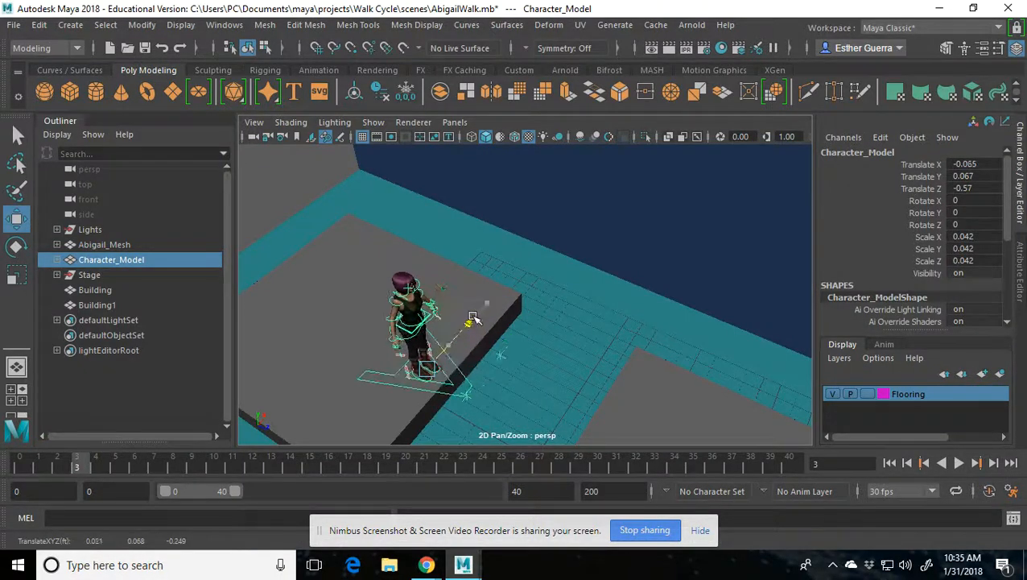
drag(466, 394, 489, 412)
alt+drag(554, 344, 615, 300)
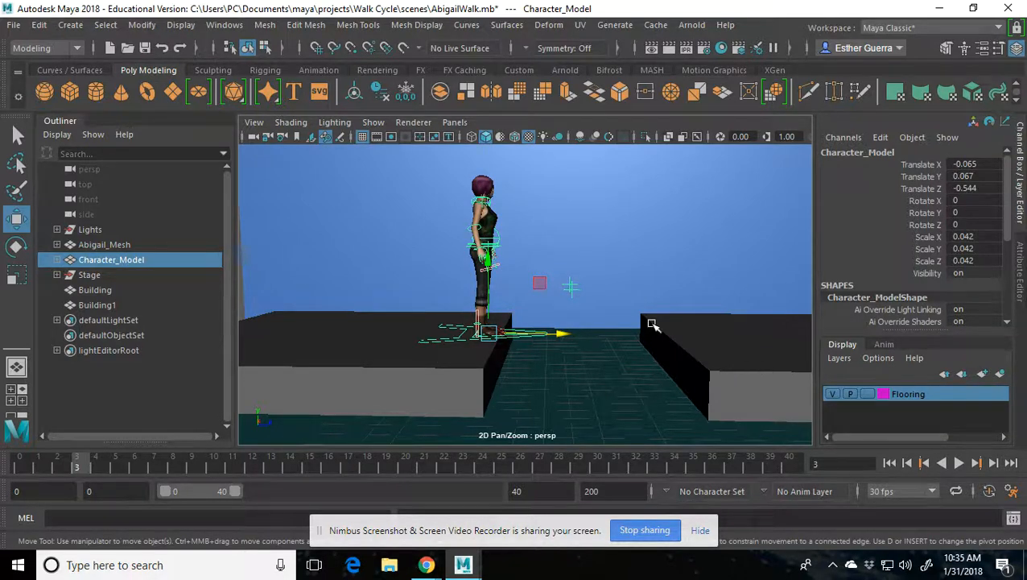
Step: Review the Walk Cycle project's primary folder locations in the Project Window, and close it without changes
click(14, 25)
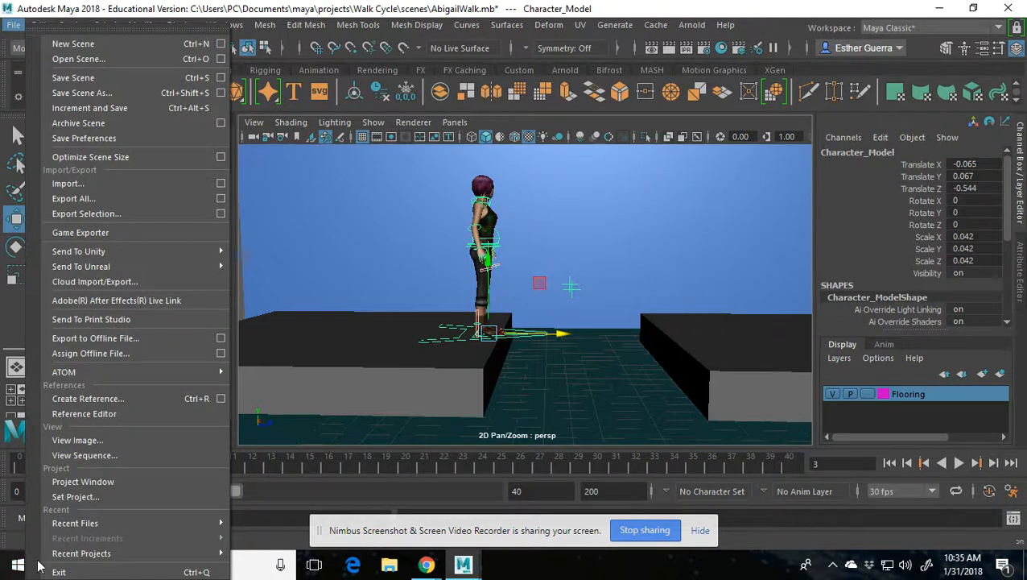
click(105, 481)
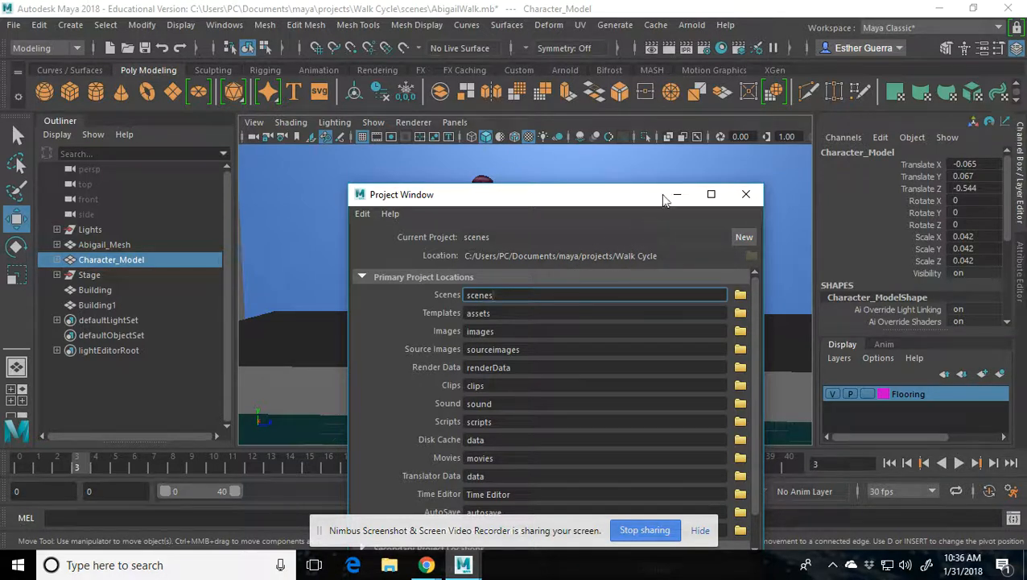
drag(615, 199, 629, 149)
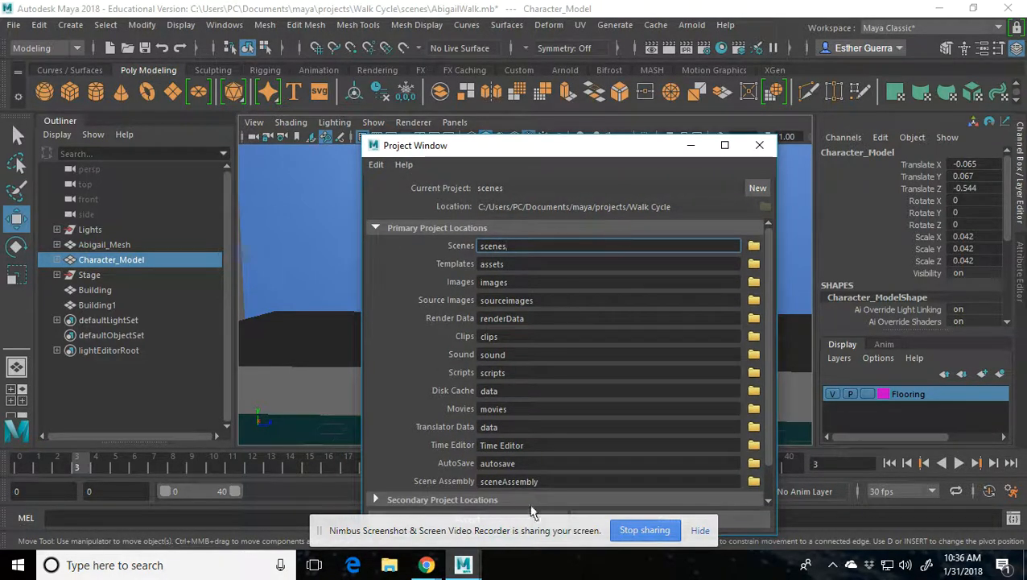
click(699, 531)
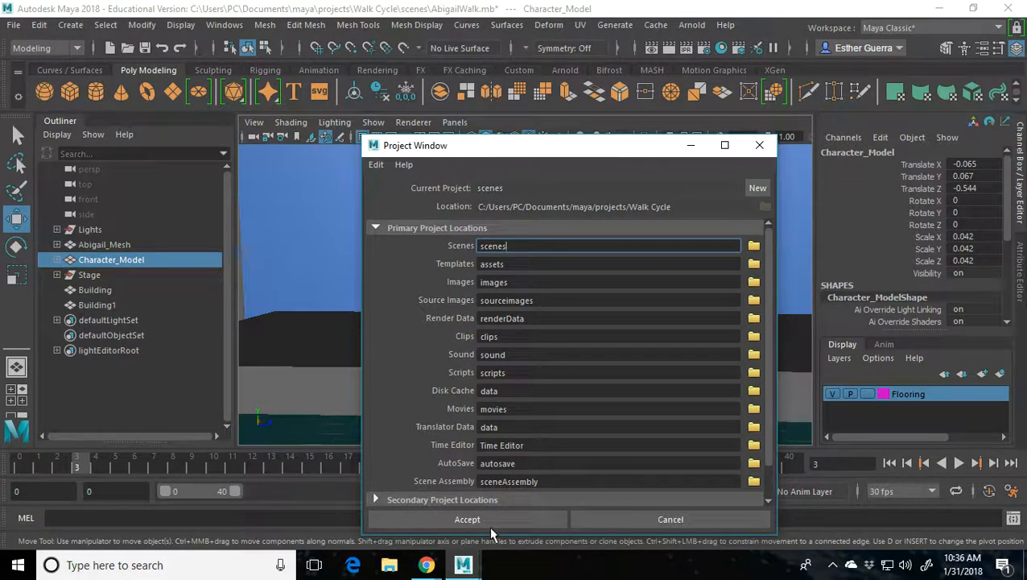
click(759, 145)
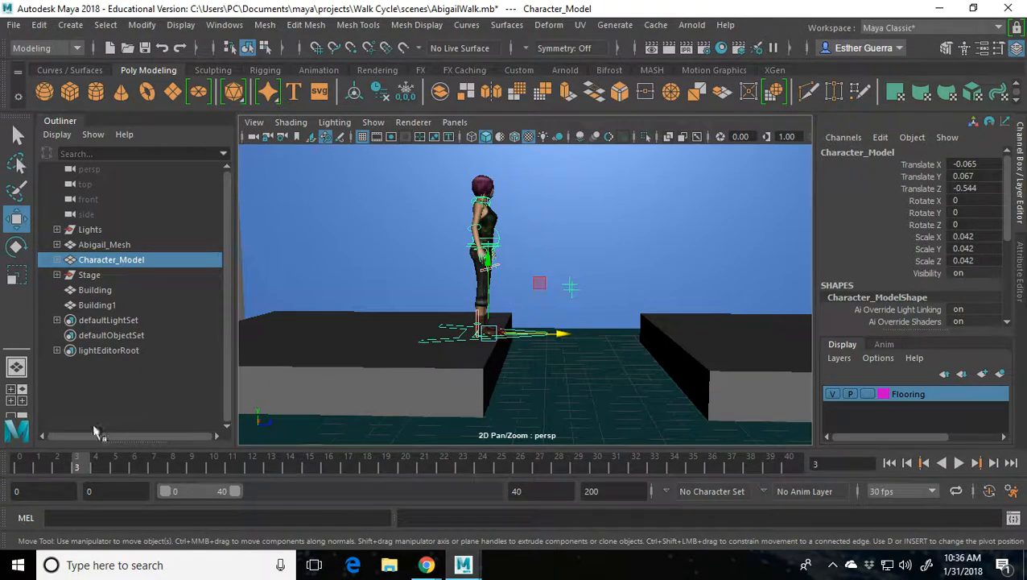
Step: Go to frame 0, set the Time Slider playback speed to 30 fps x 1, and save the preferences
click(20, 469)
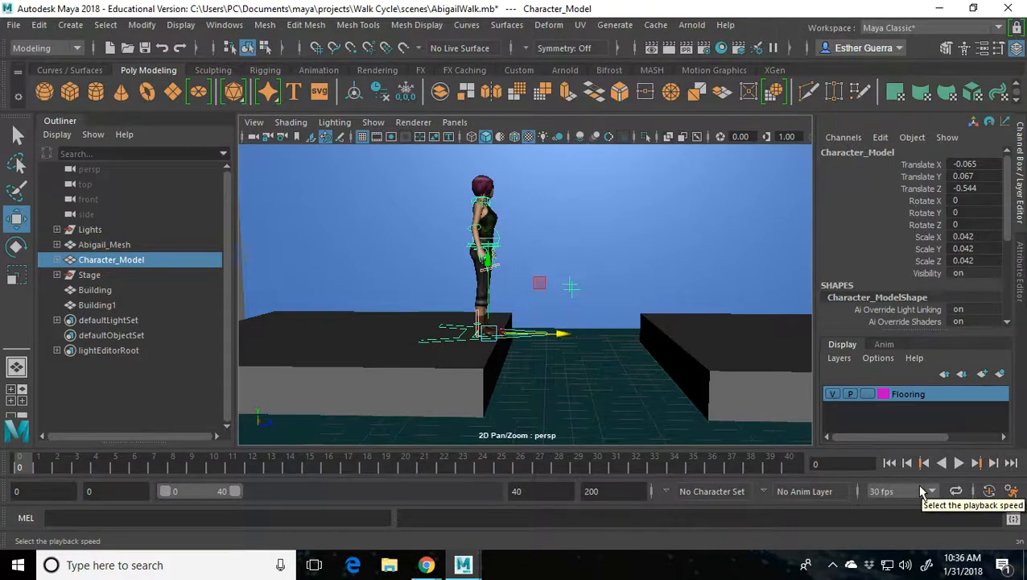
click(1014, 493)
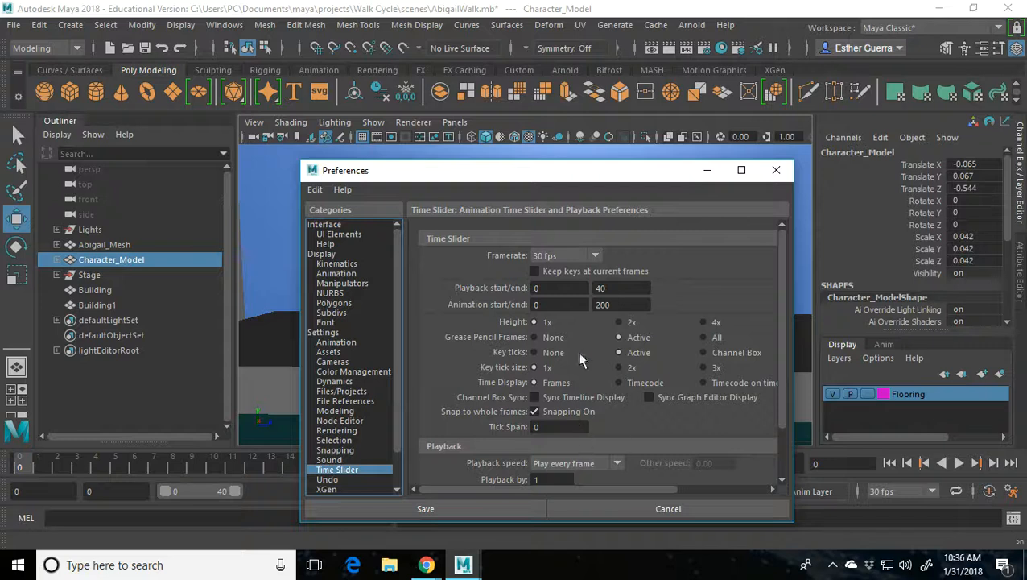
scroll(654, 358, down, 1)
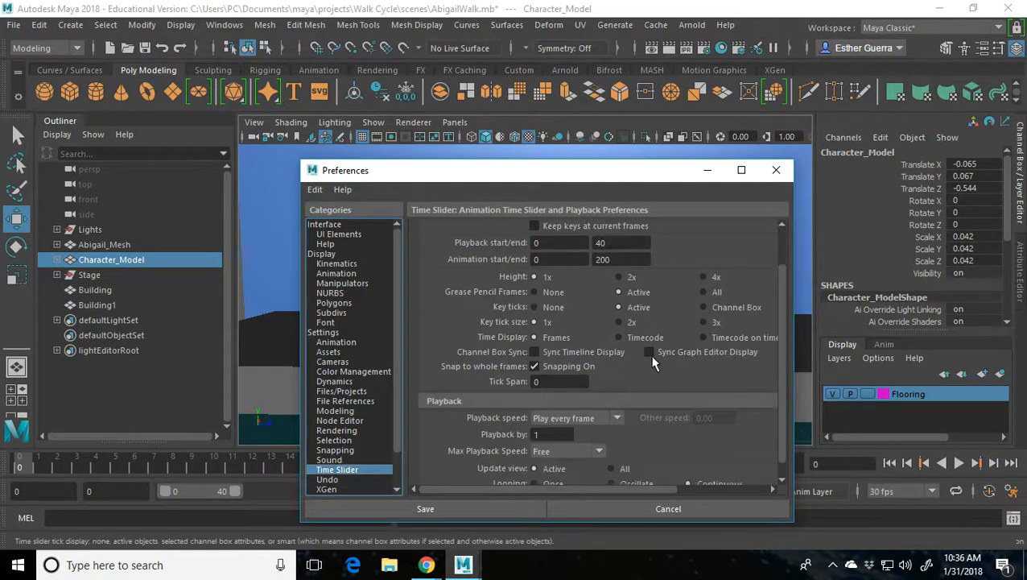
click(592, 415)
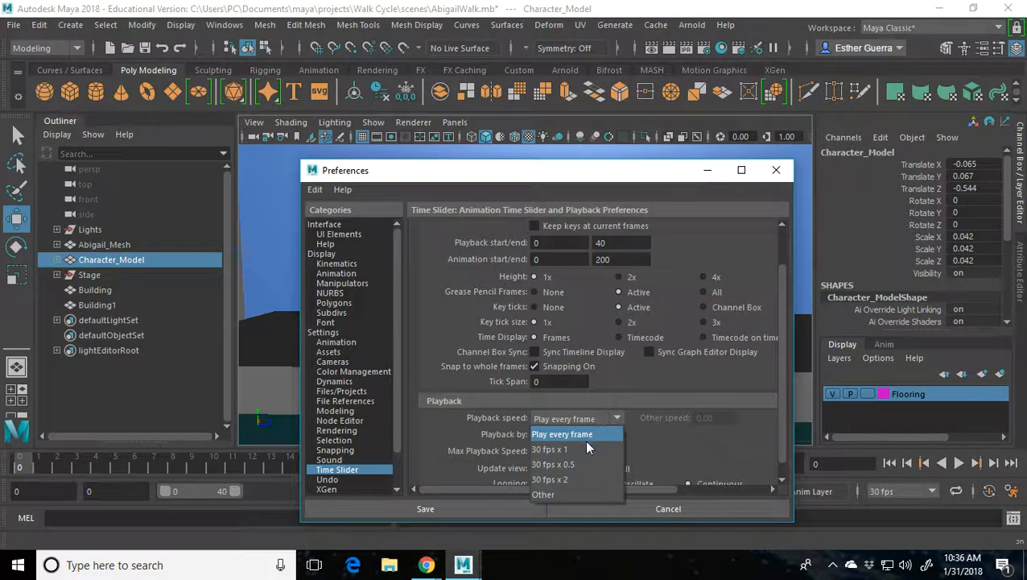
click(583, 448)
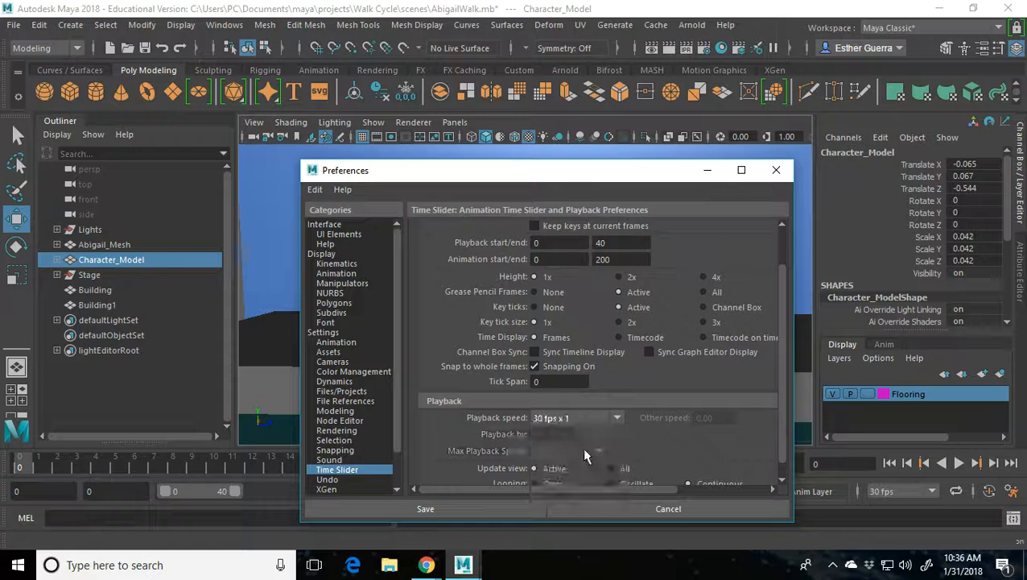
click(425, 508)
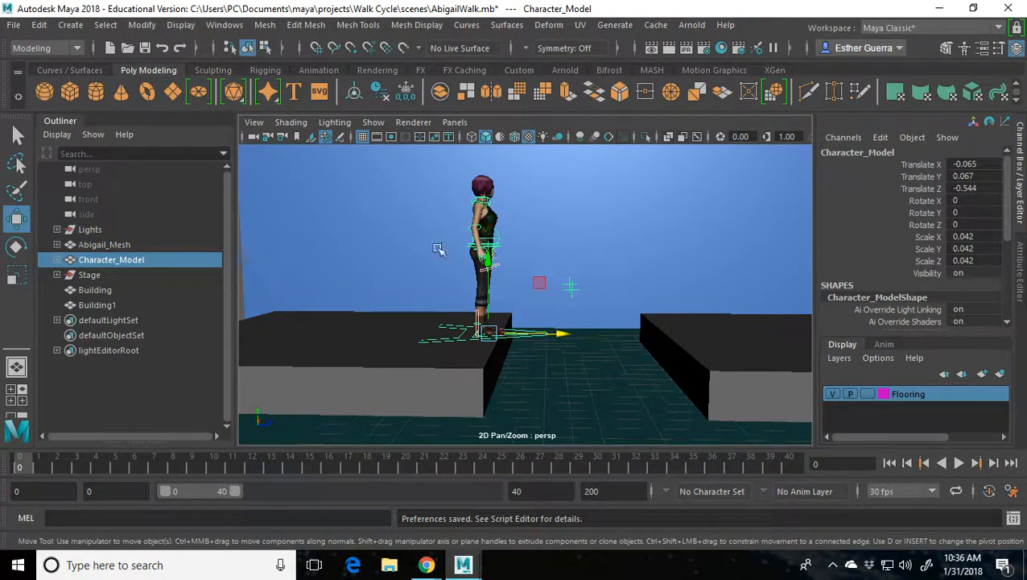
Step: Examine the character's body, arm and foot controls up close and from several angles
scroll(525, 291, up, 2)
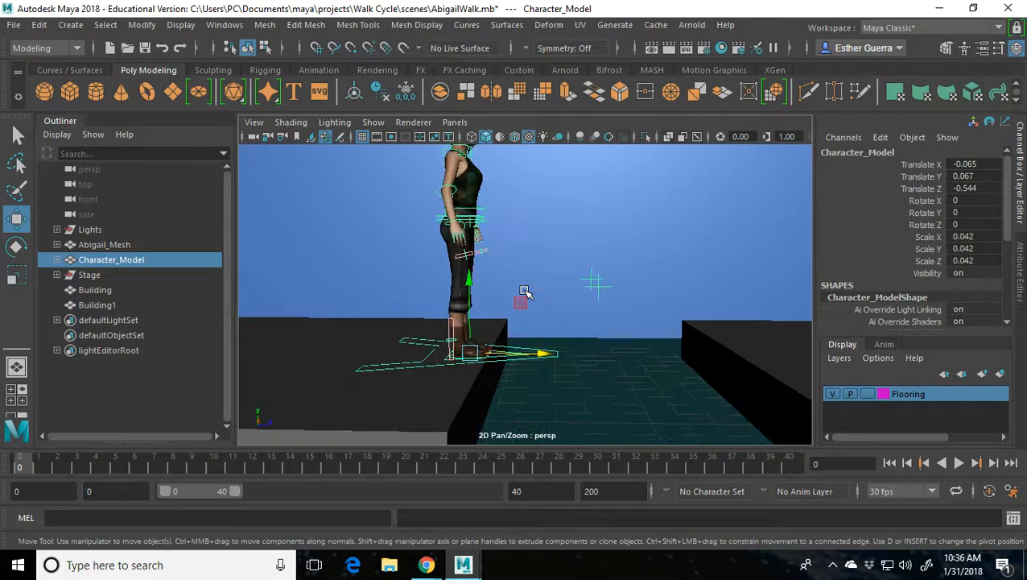
scroll(523, 292, up, 3)
scroll(523, 292, down, 3)
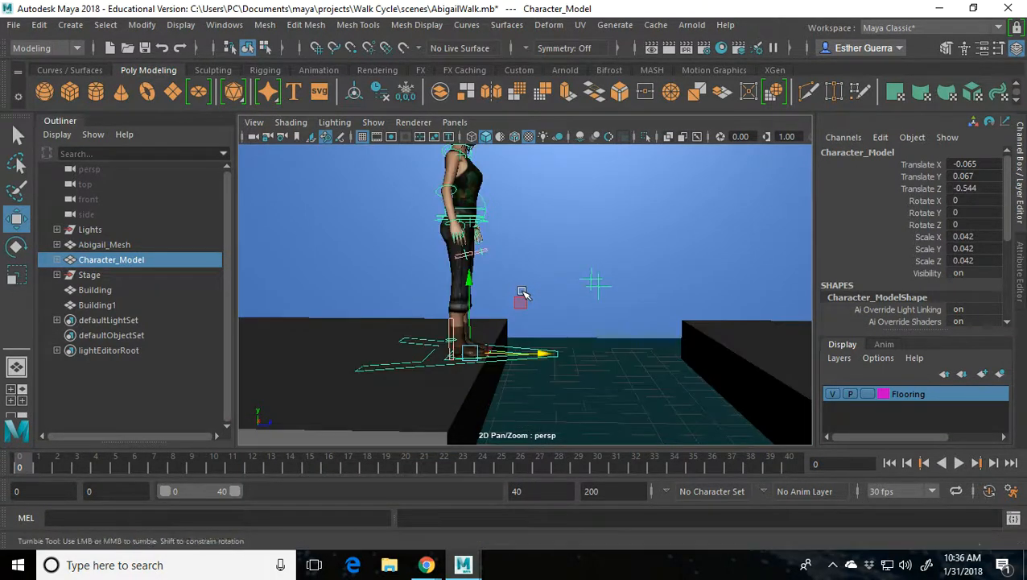
alt+drag(523, 293, 459, 304)
alt+middle_drag(520, 350, 643, 411)
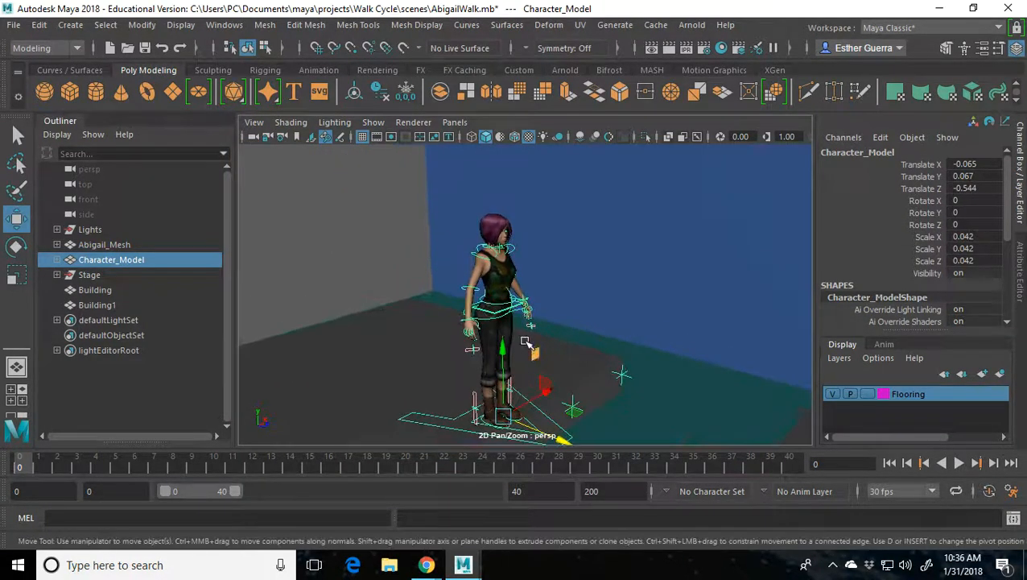
scroll(524, 338, up, 5)
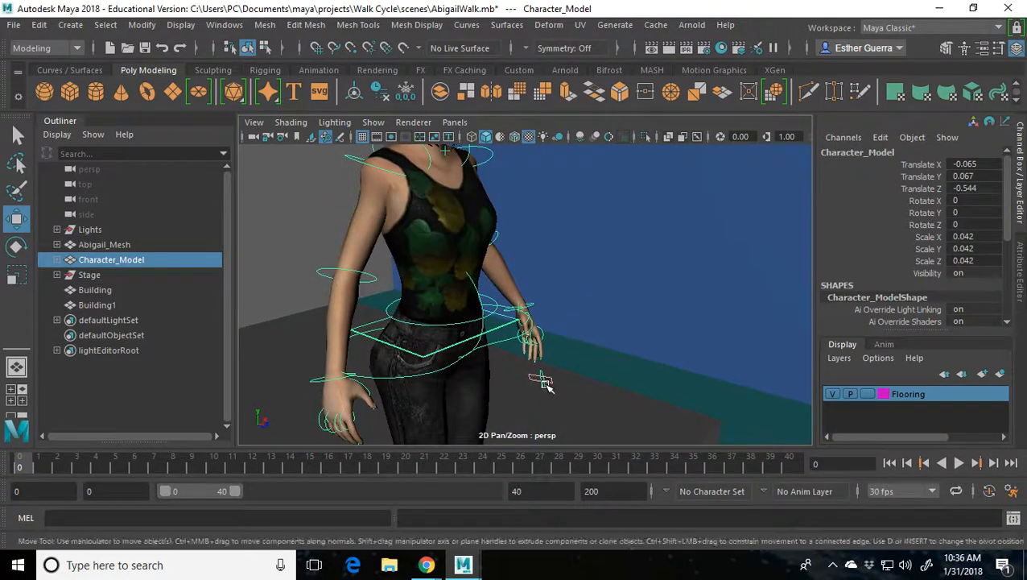
scroll(499, 346, down, 5)
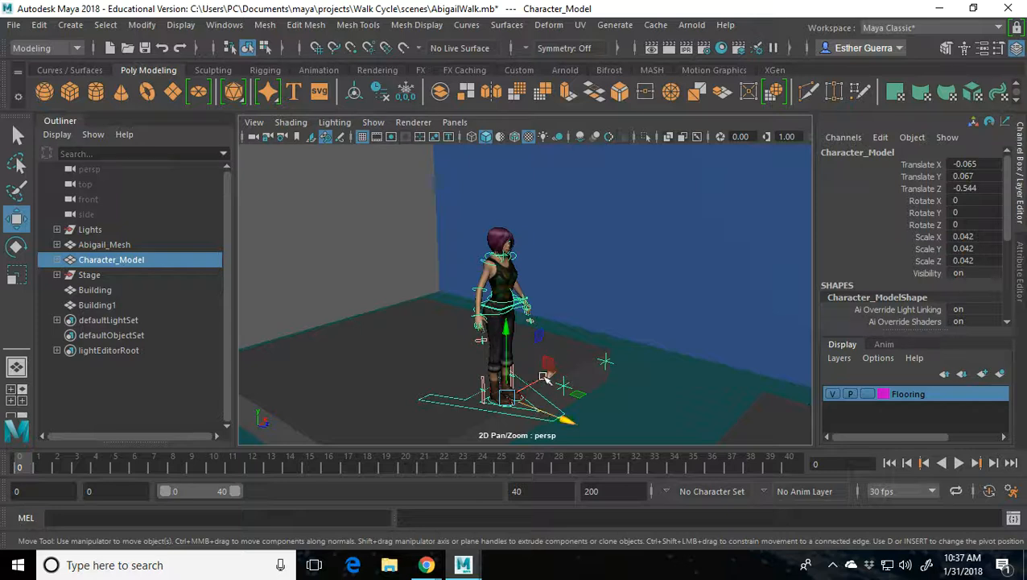
Step: Select the Root_Ctrl square around the character's hips and set a key on it at frame 0
alt+drag(667, 351, 716, 335)
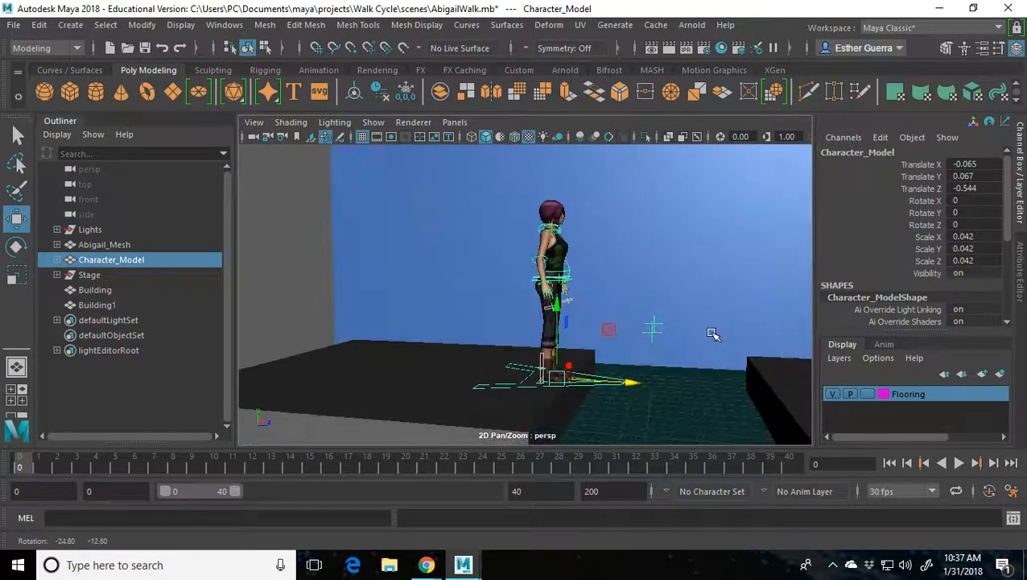
scroll(460, 354, up, 5)
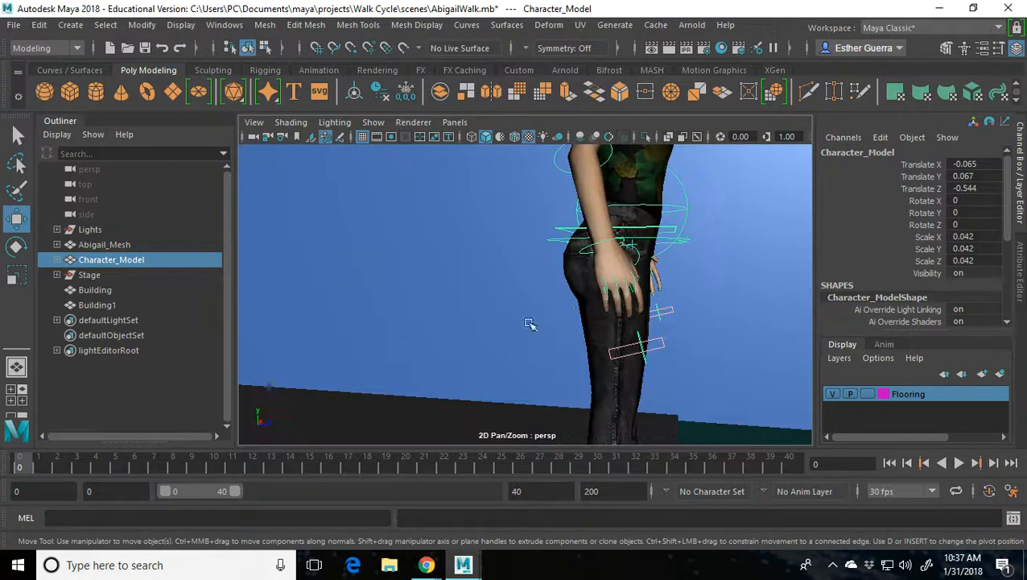
click(676, 229)
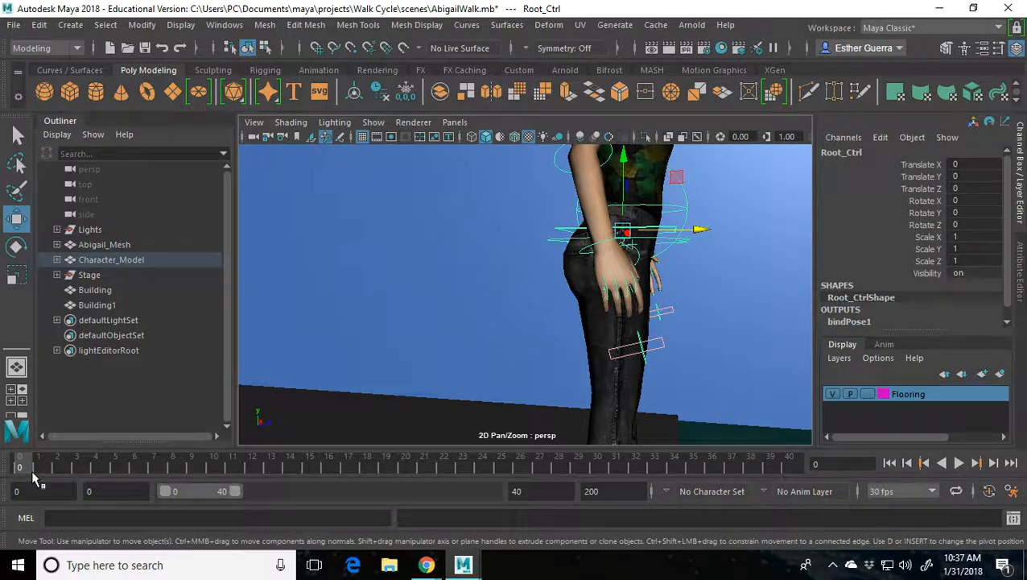
key(s)
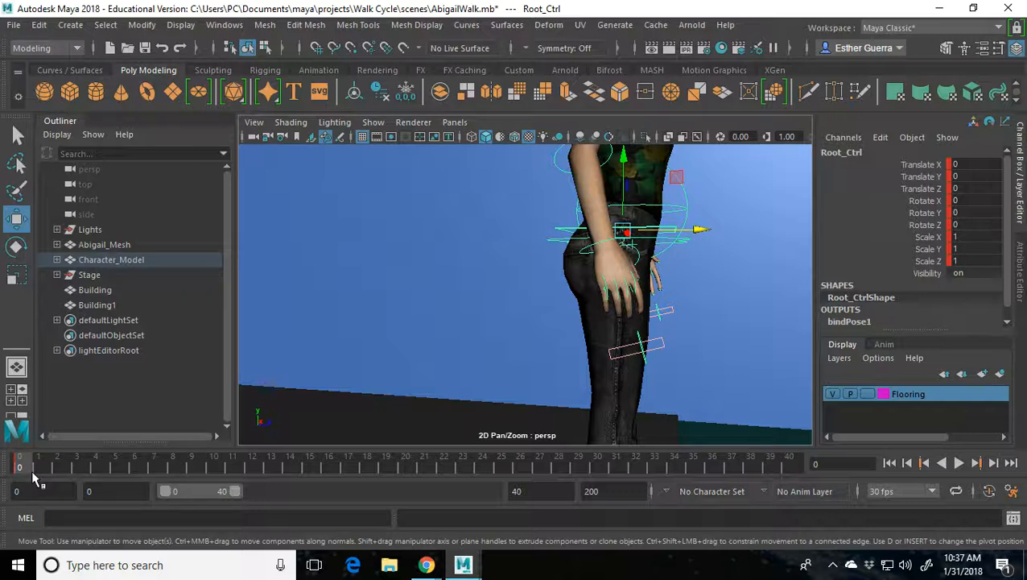
Step: Expand Character_Model and set keys on its R_Foot and L_Foot controls at frame 0
click(58, 261)
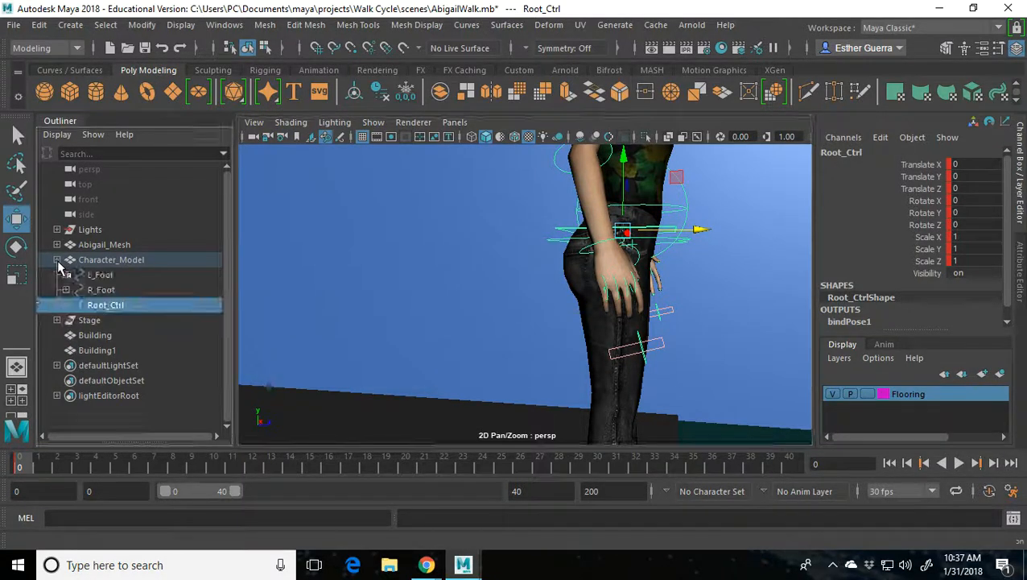
click(101, 293)
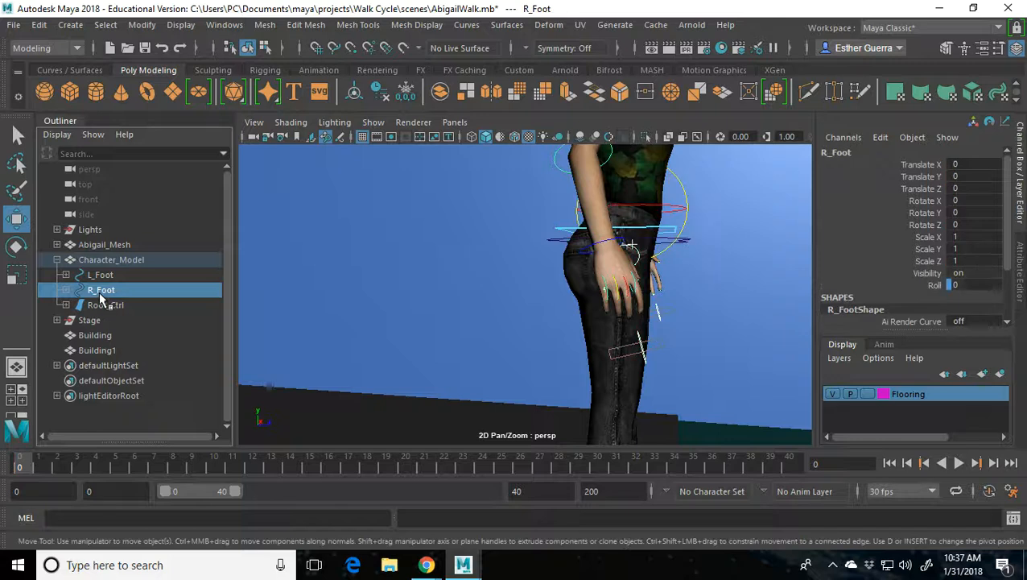
key(s)
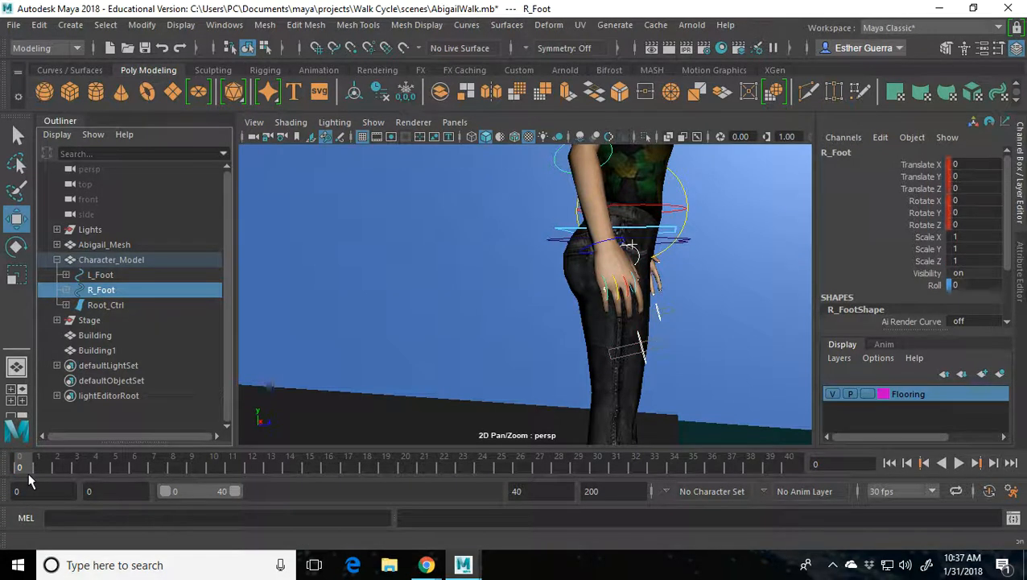
click(151, 276)
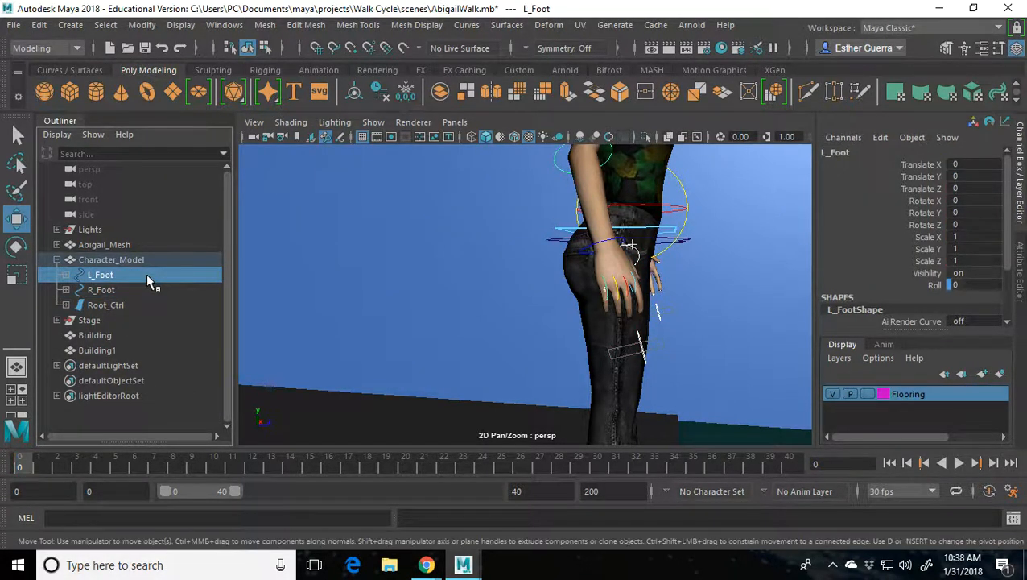
key(s)
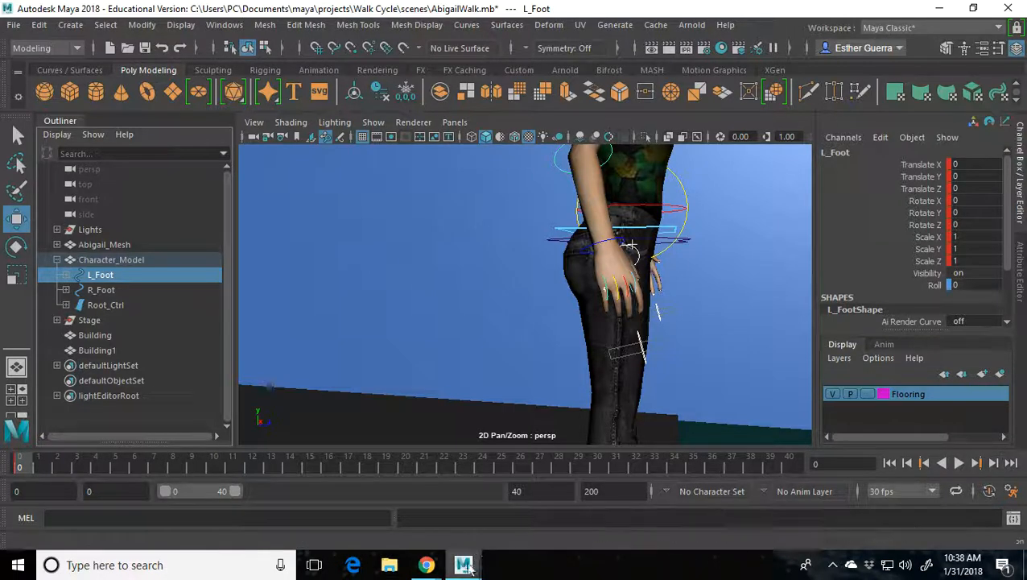
mouse_move(465, 566)
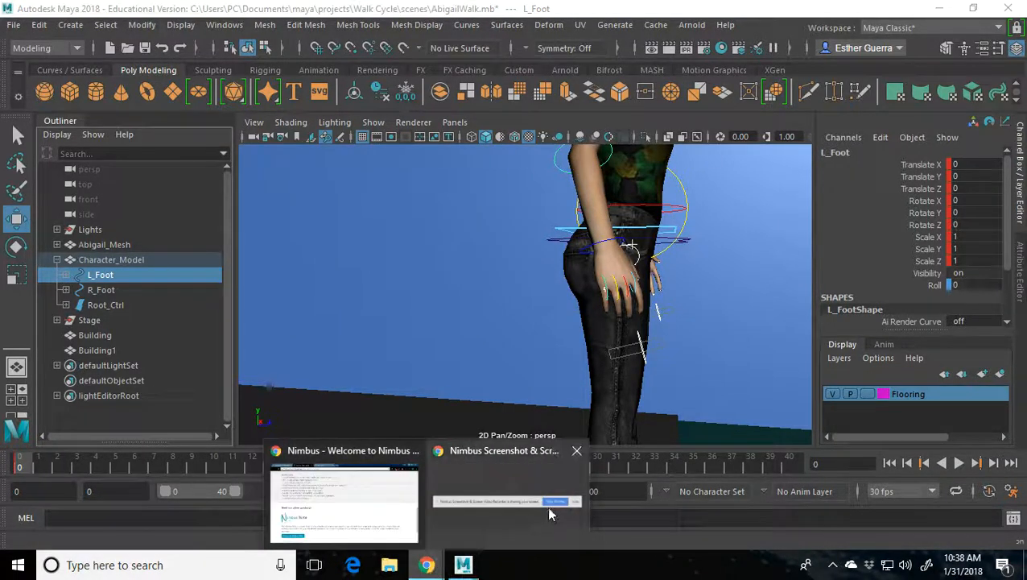